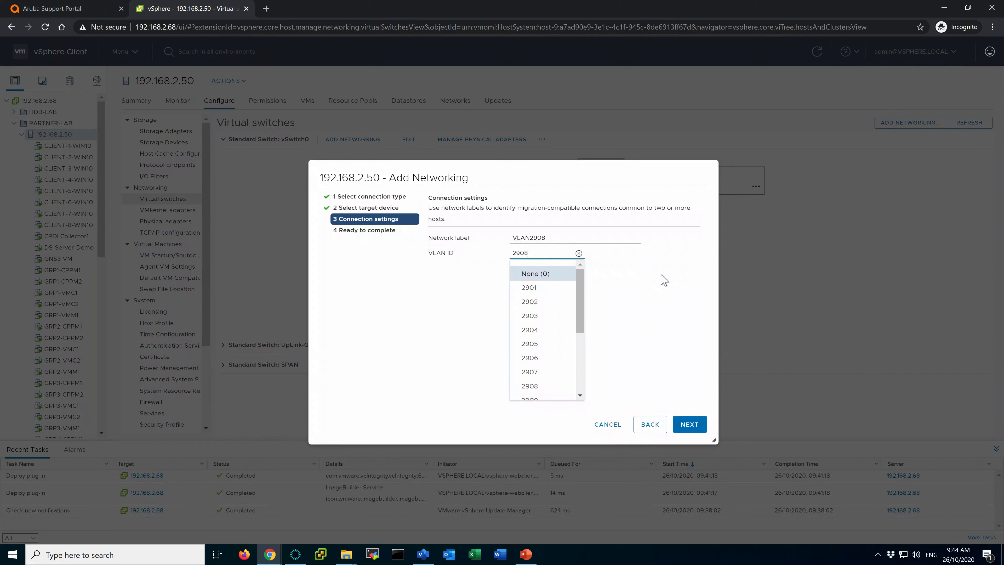
Keep VLAN ID 2908, then cancel adding the network after the duplicate-label error.
left_click(661, 315)
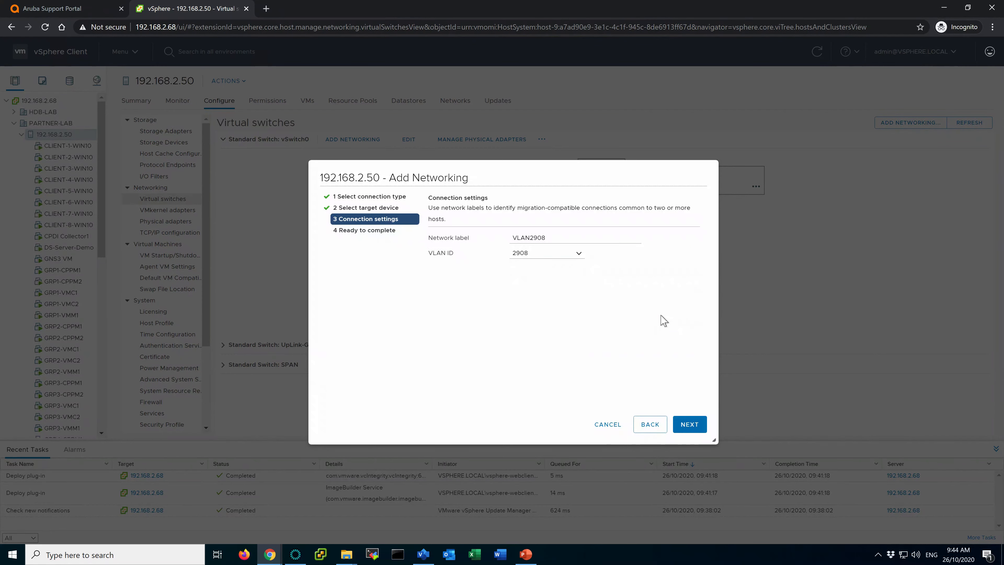
left_click(698, 423)
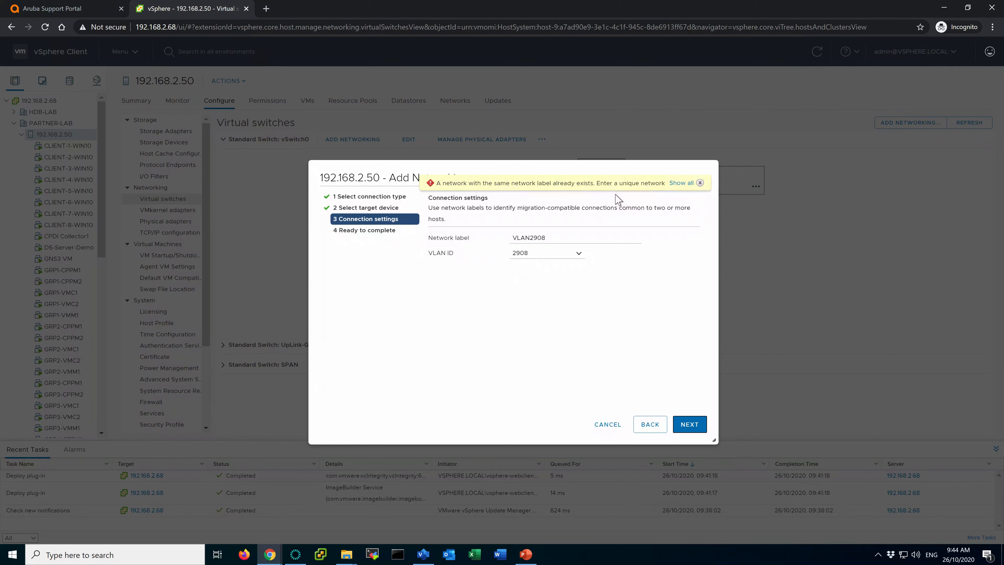
left_click_drag(550, 237, 501, 239)
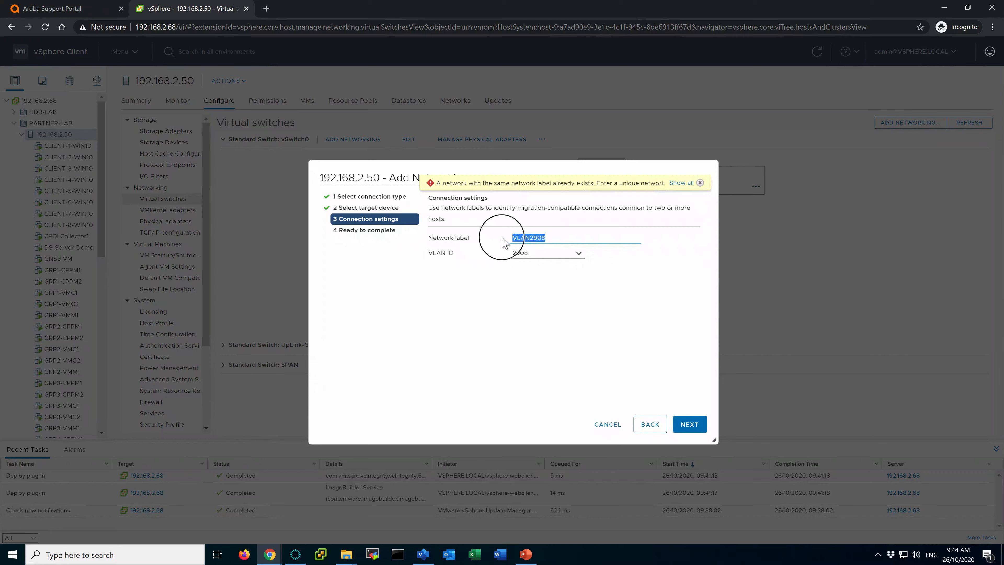
left_click(610, 427)
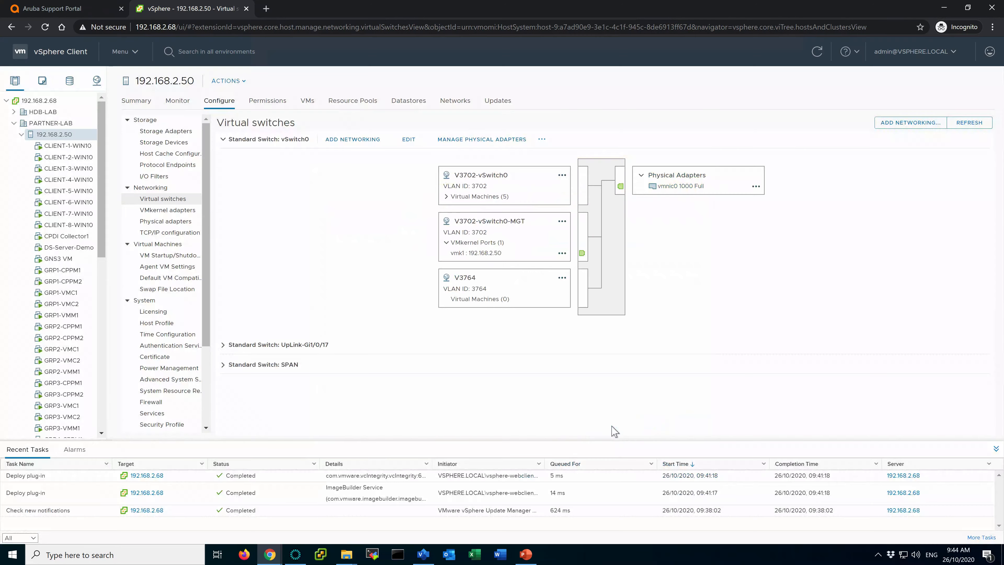
Confirm VLAN2908 is among the host's networks, then go to lab slide 20.
left_click(454, 102)
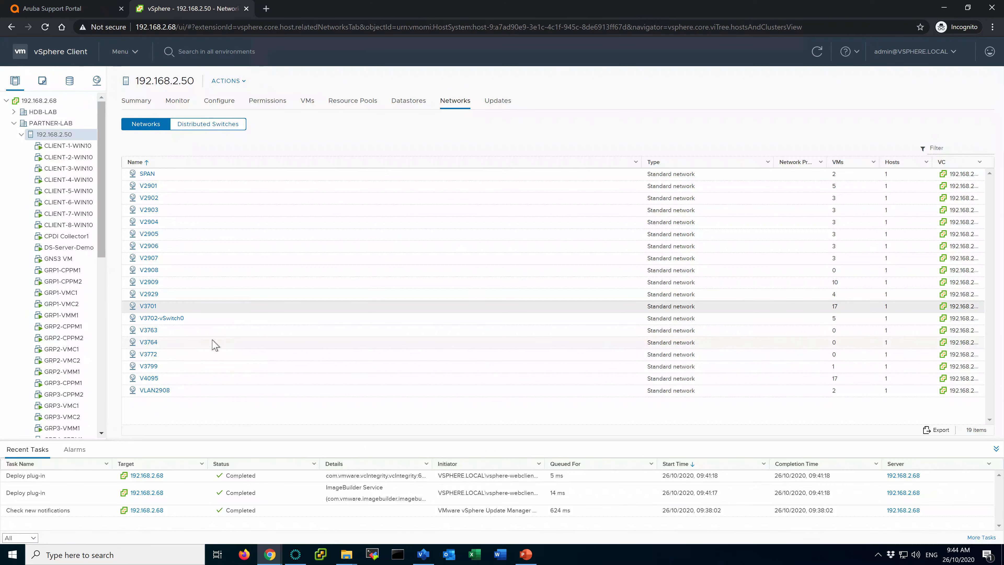
left_click(201, 392)
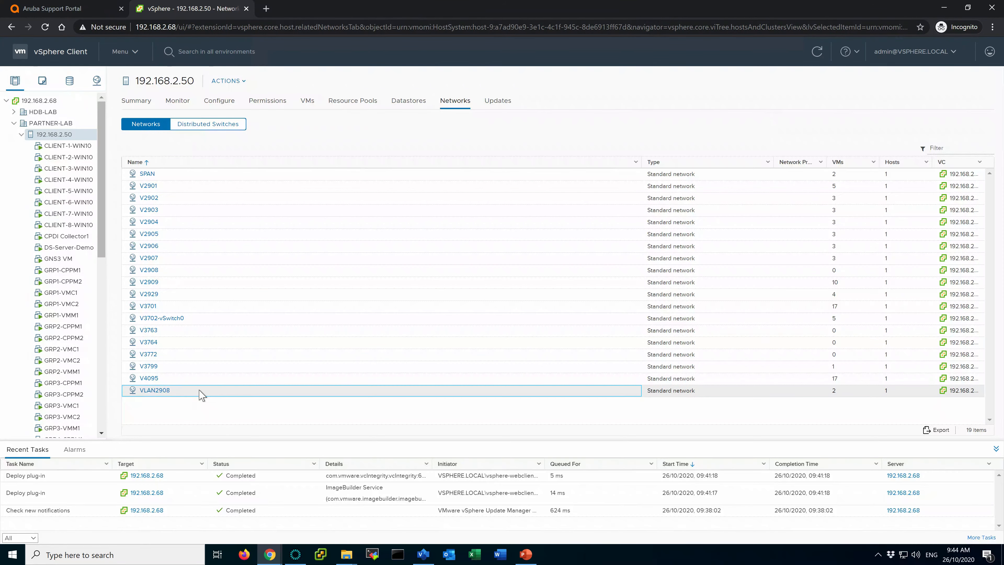
left_click(530, 558)
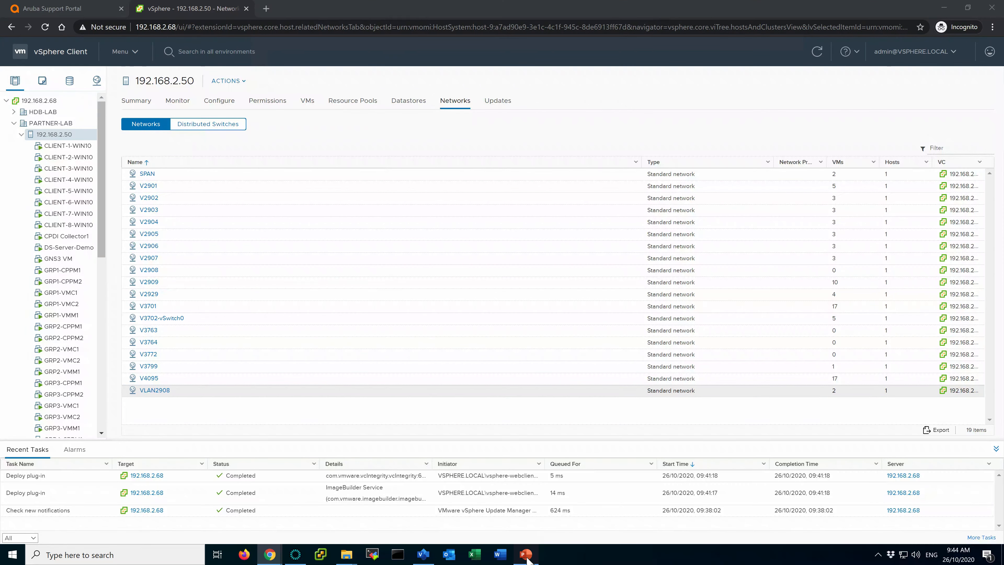
left_click(134, 247)
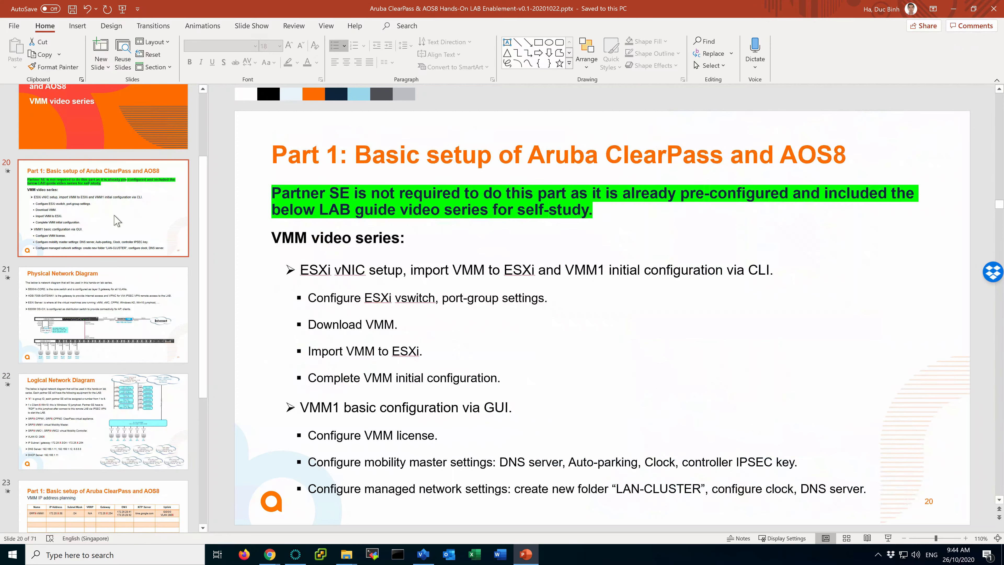
Highlight the Download VMM step on slide 20, then return to the Aruba Support Portal.
left_click_drag(315, 328, 379, 327)
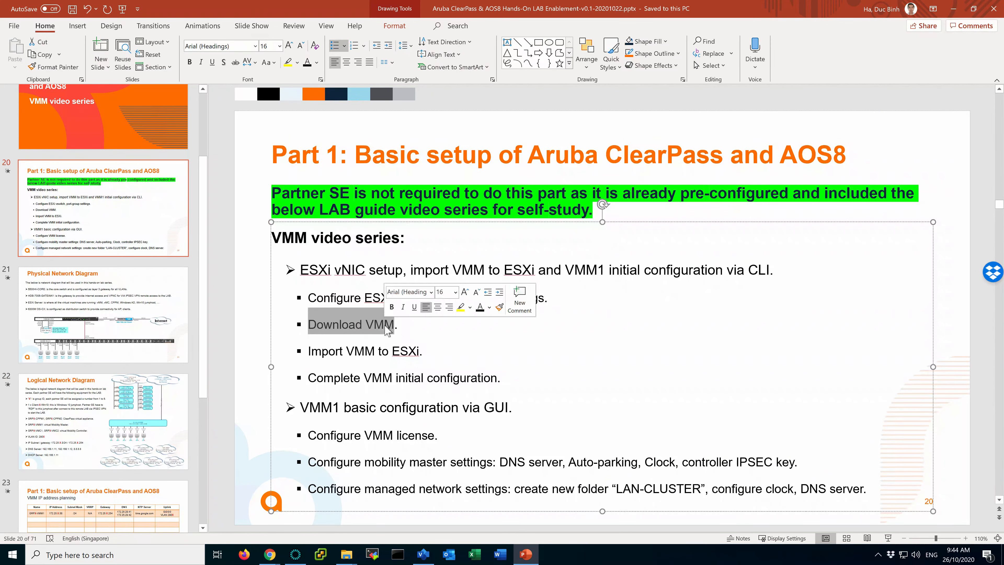
left_click(383, 325)
mouse_move(273, 554)
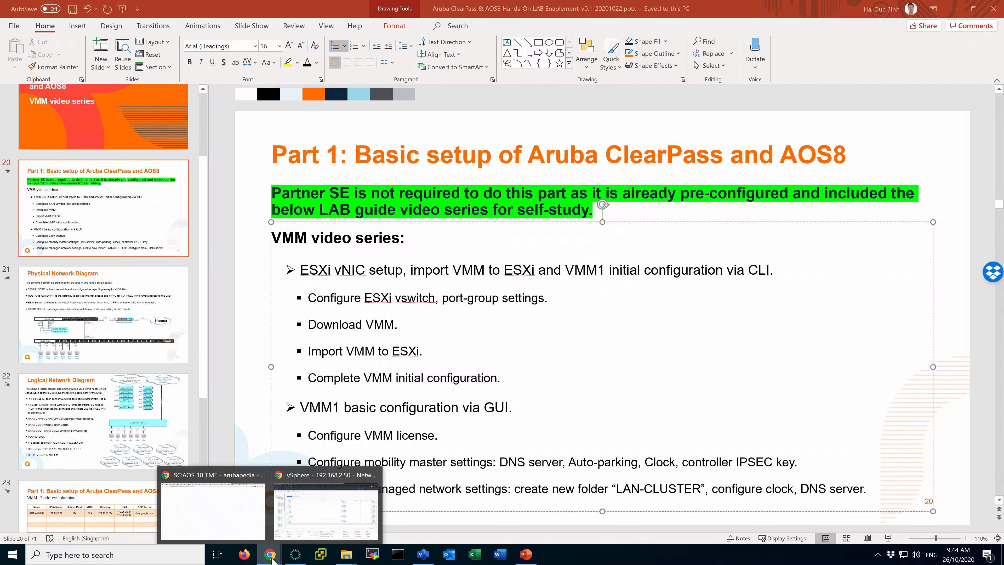
left_click(328, 514)
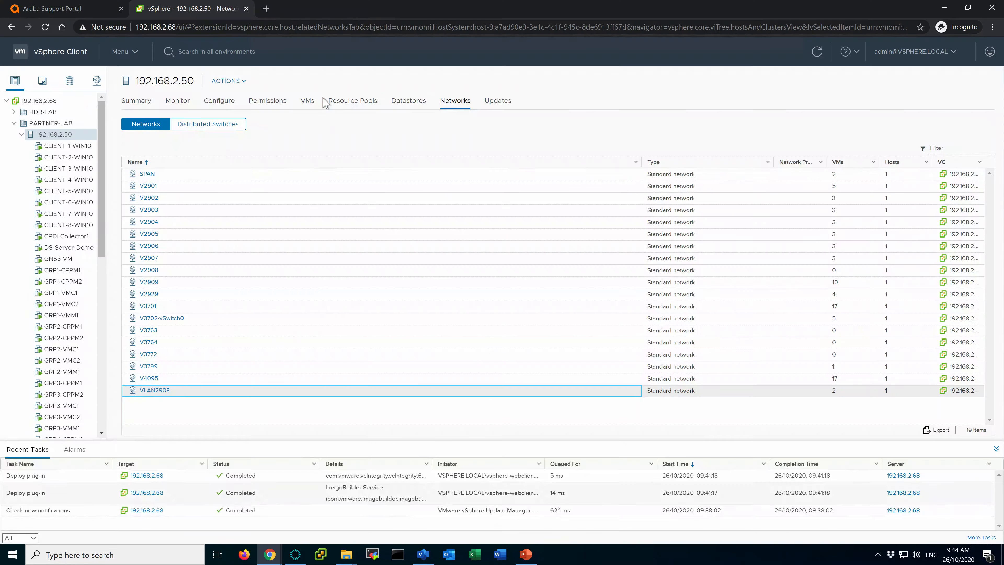
left_click(91, 16)
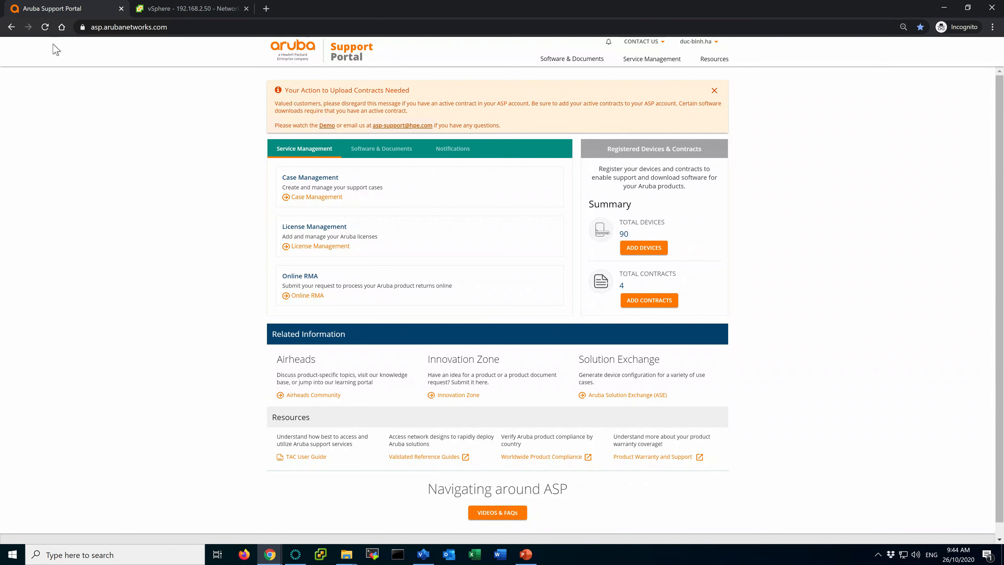
Reload the portal and browse Mobility Controllers (AOS) downloads limited to software.
left_click(44, 26)
left_click(381, 155)
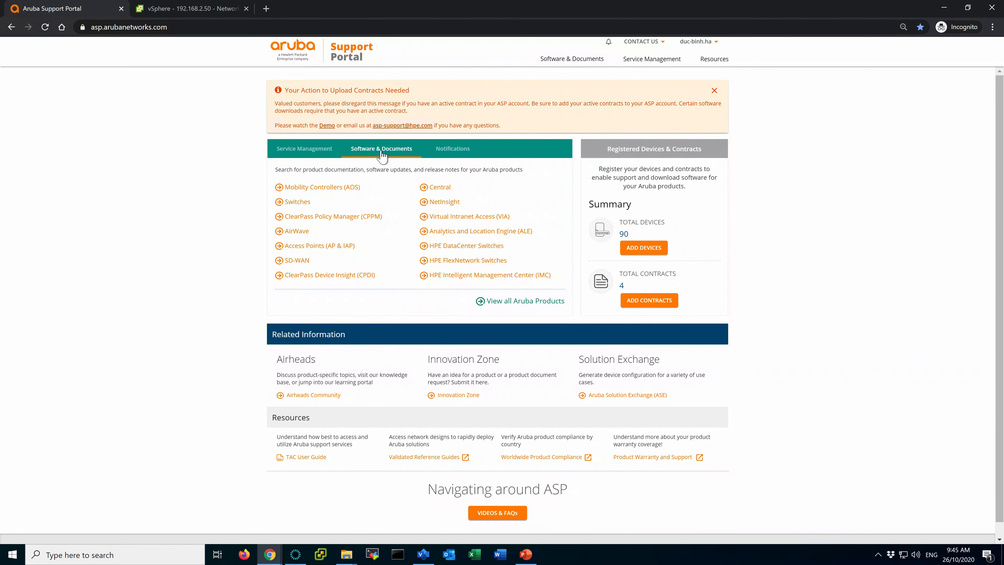
left_click(313, 188)
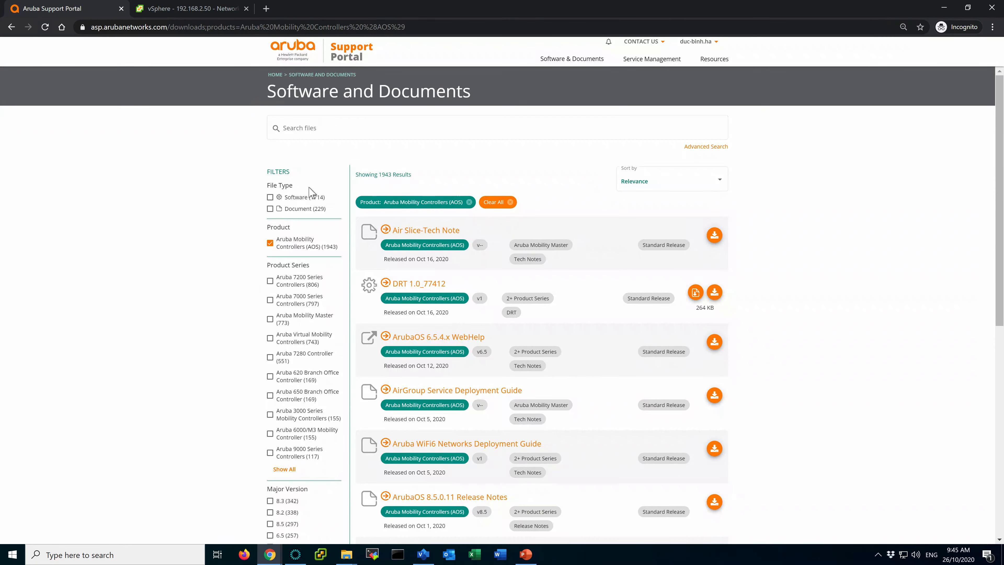
left_click(270, 197)
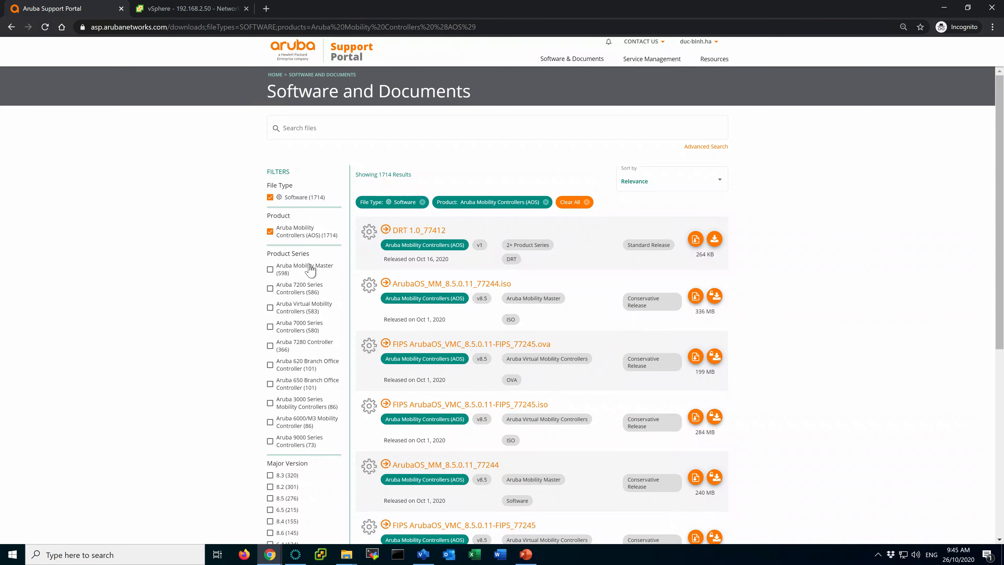
Filter the list to Aruba Mobility Master 8.6.0.6 OVA files.
left_click(270, 269)
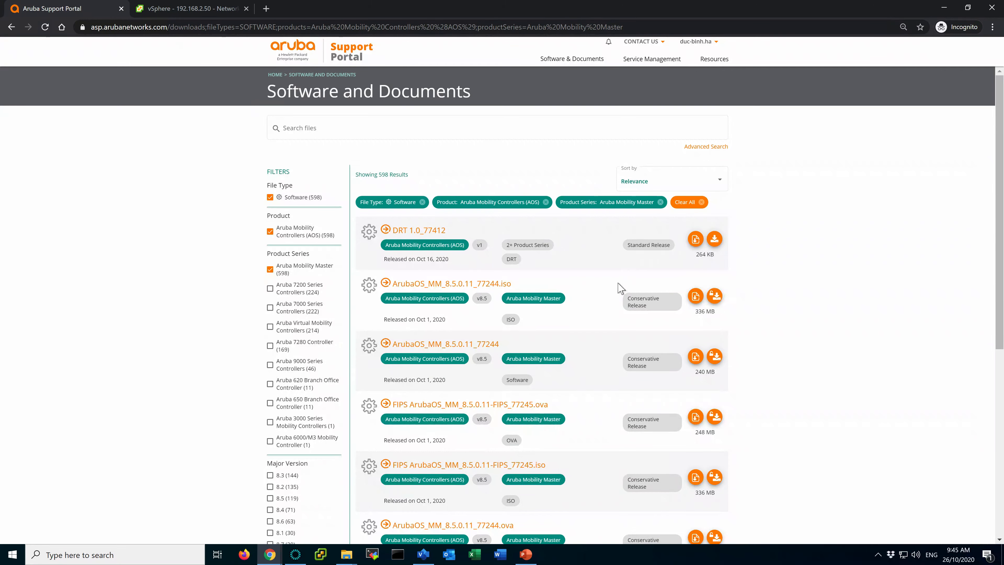
scroll(221, 369, "down", 2)
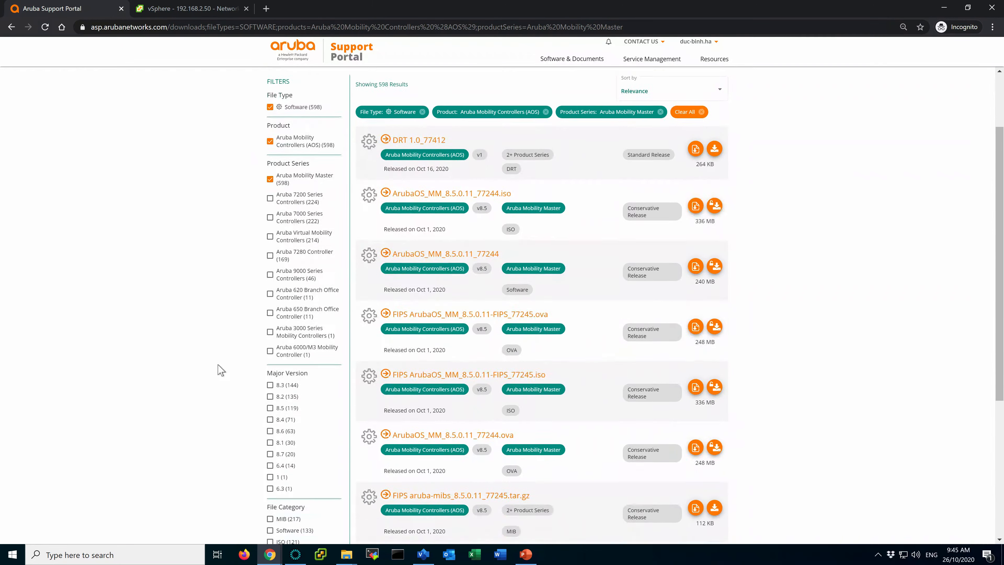
scroll(221, 369, "down", 1)
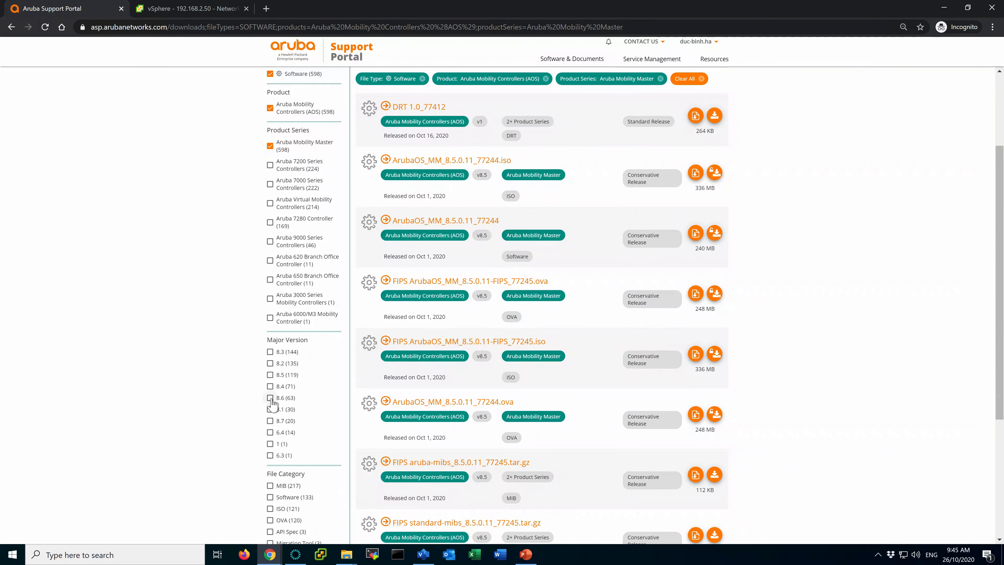
left_click(270, 398)
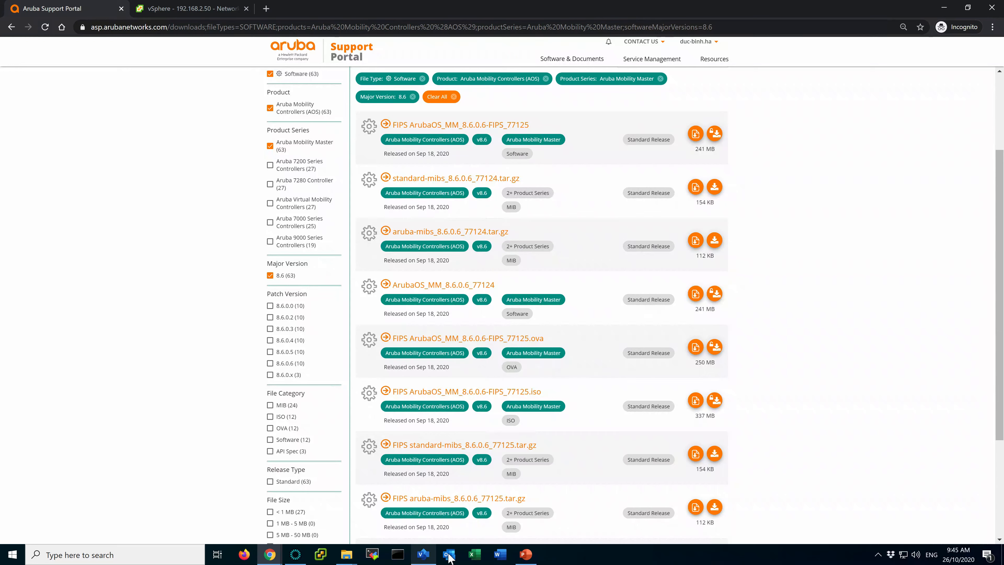
mouse_move(429, 559)
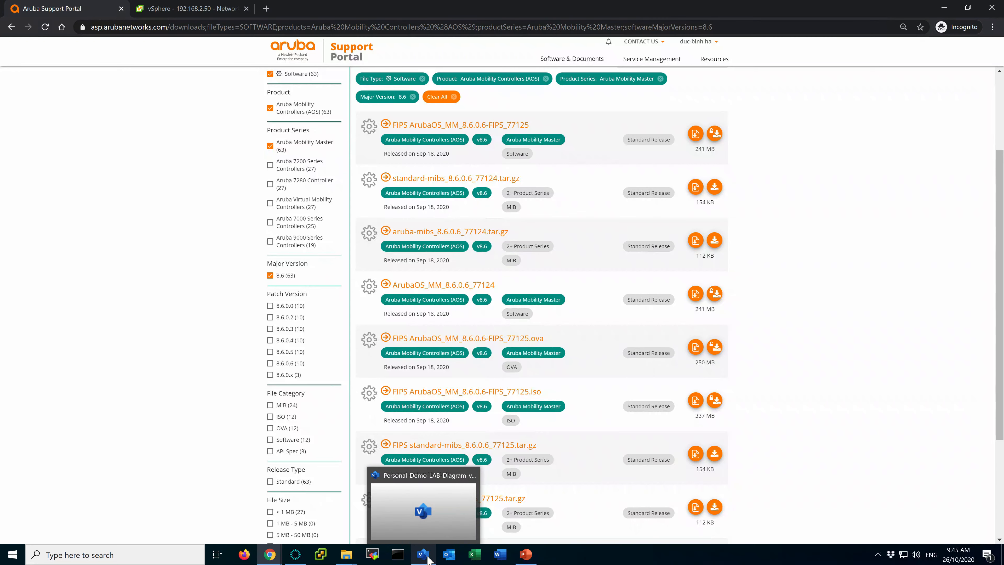
left_click(270, 363)
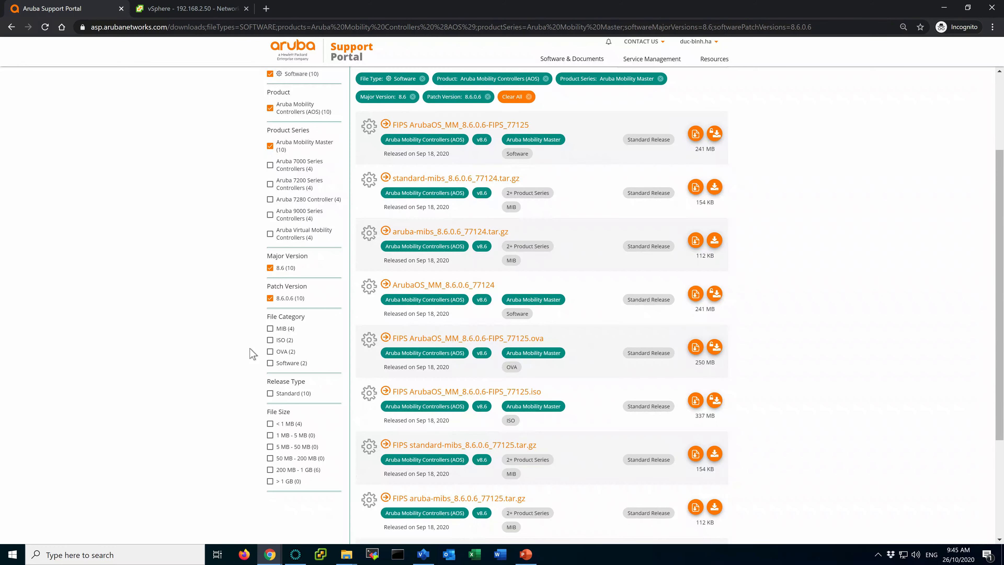
left_click(270, 352)
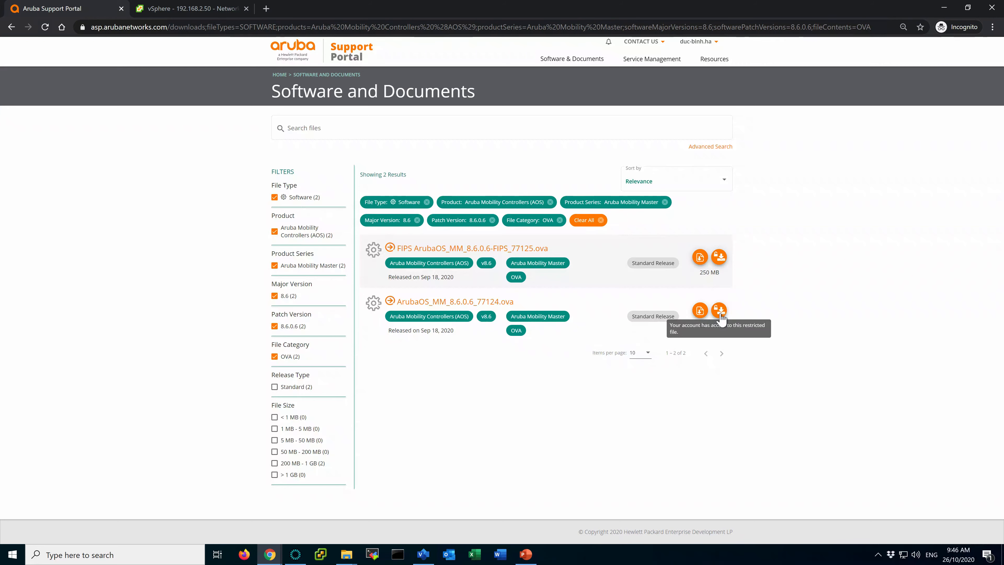
left_click(346, 555)
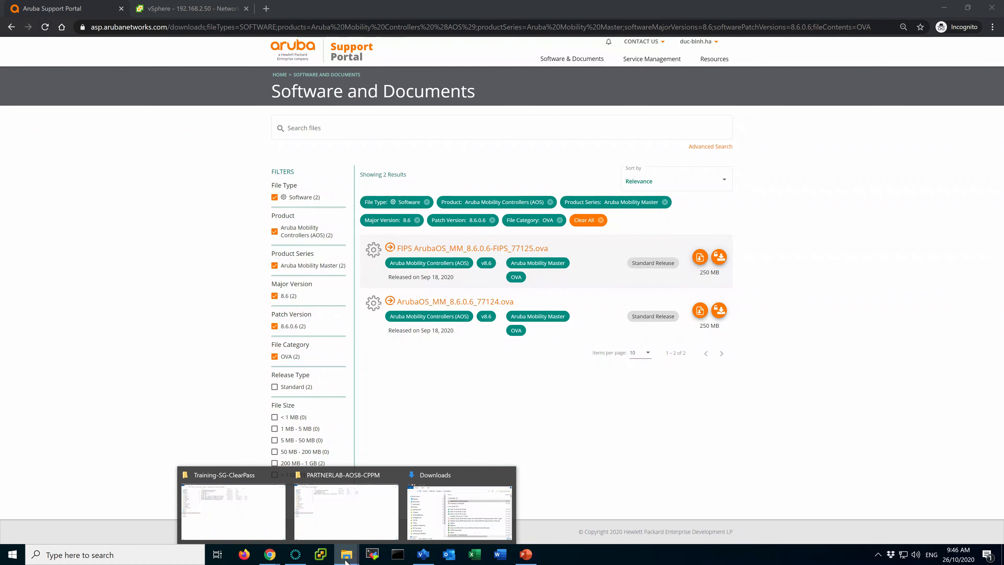
Find ArubaOS_MM_8.6.0.6_77124.ova in PARTNERLAB-AOS8-CPPM, then mark the slide's Import VMM to ESXi step.
left_click(451, 511)
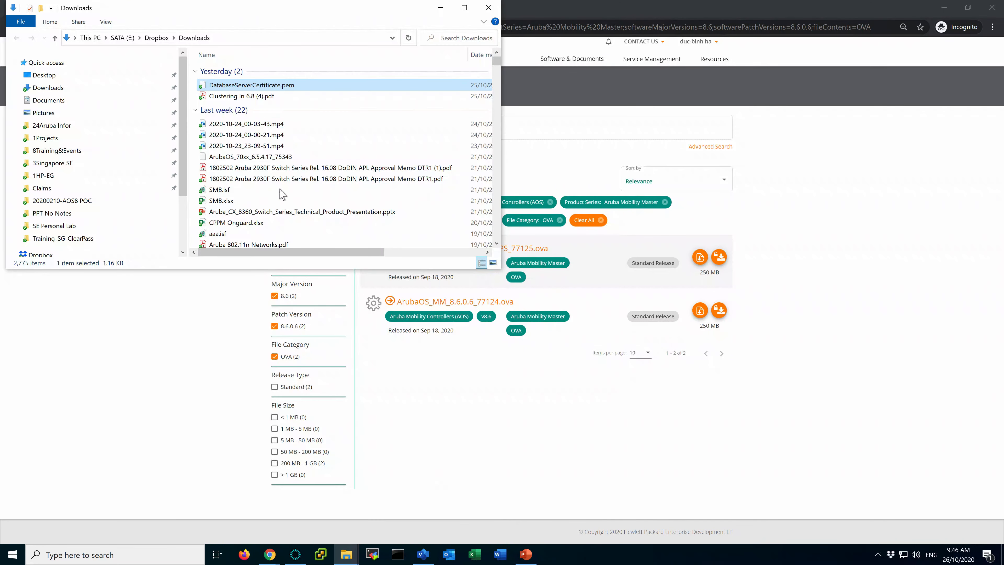
scroll(311, 112, "down", 5)
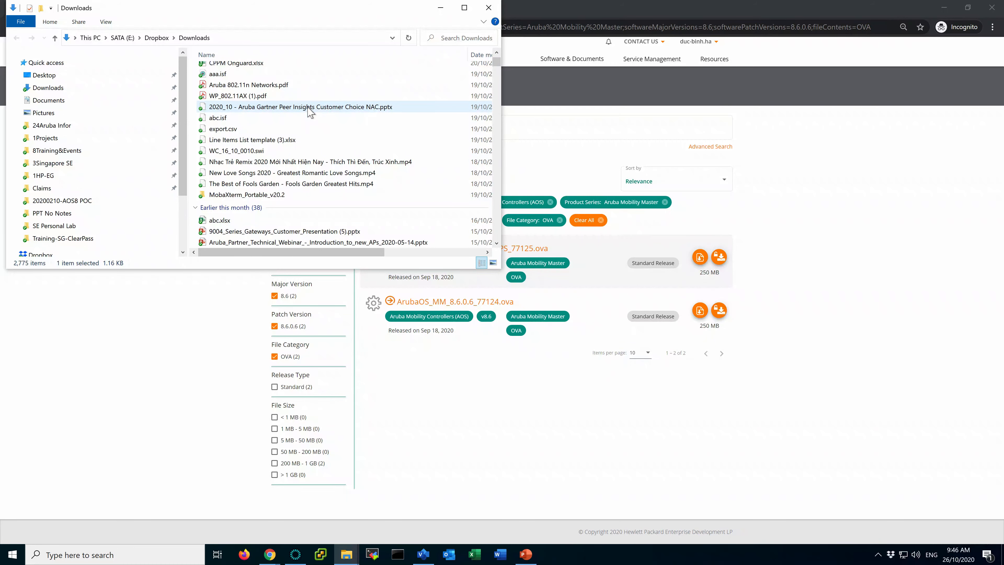
scroll(310, 112, "down", 12)
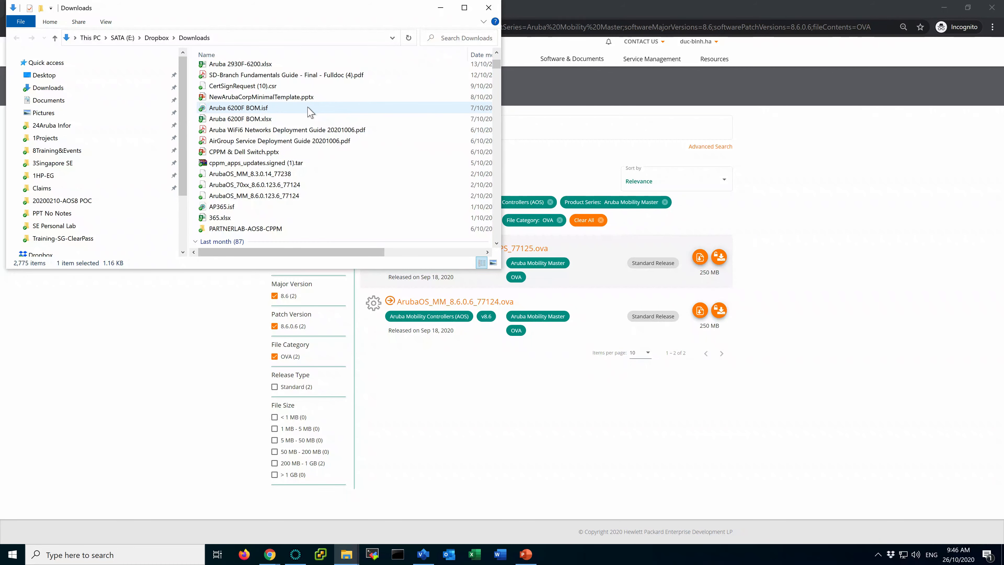
double_click(257, 228)
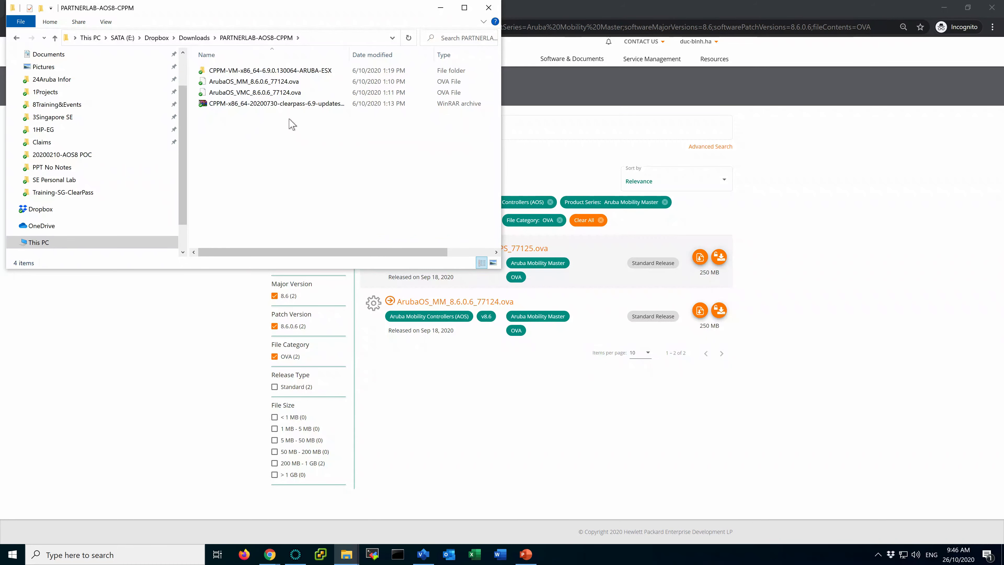
left_click(279, 82)
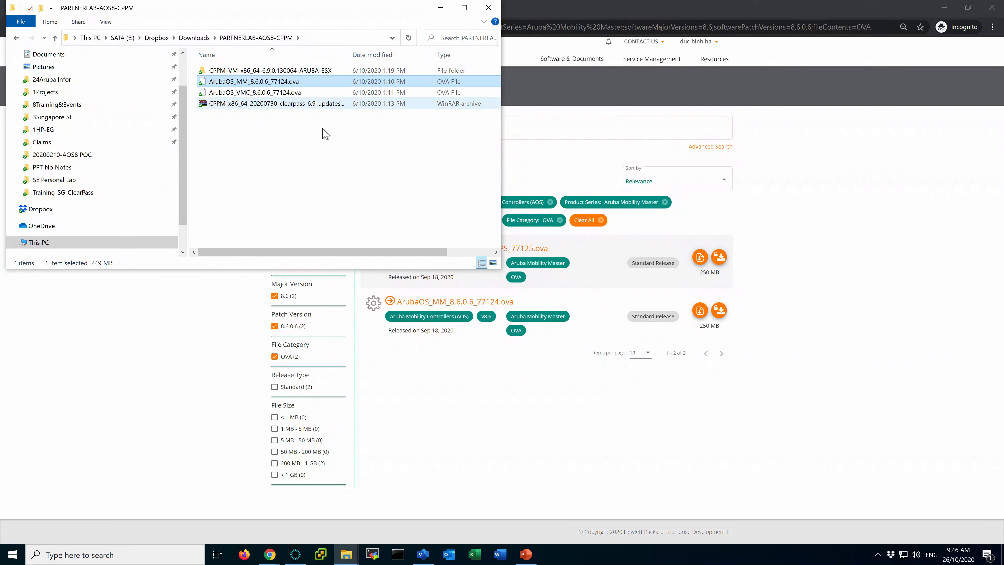
left_click(525, 553)
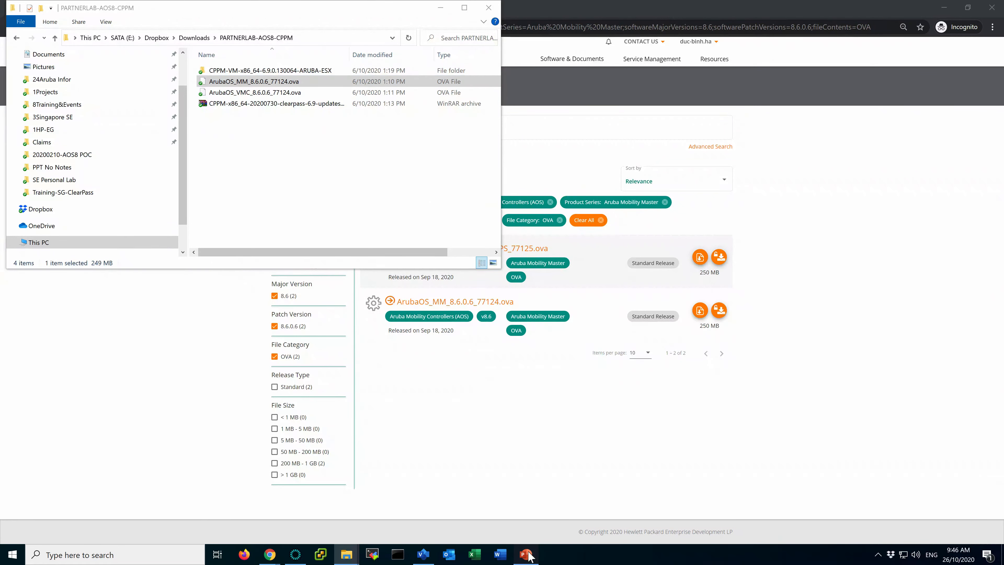
left_click_drag(425, 354, 306, 357)
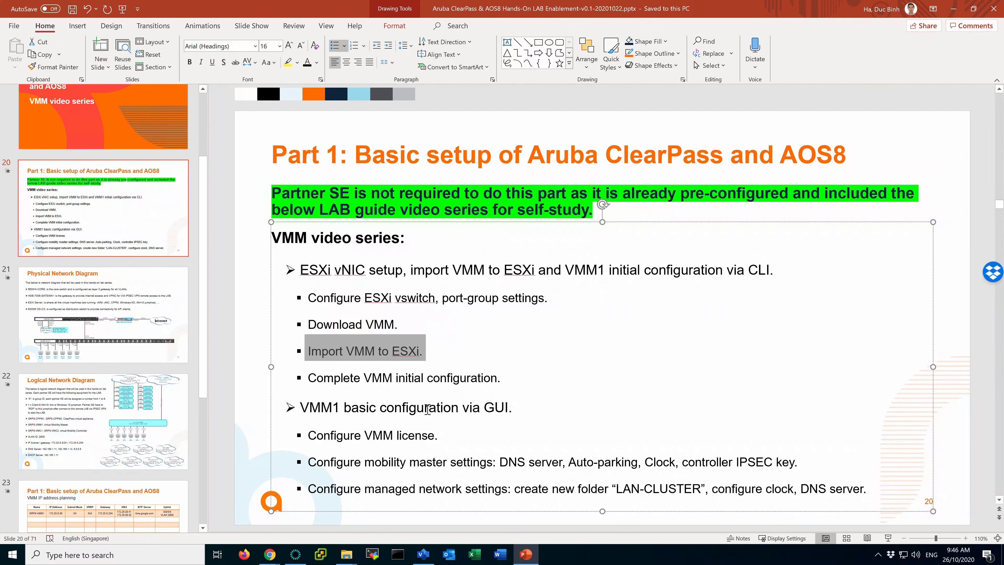
Return to the vSphere Client page listing host 192.168.2.50's networks.
mouse_move(271, 555)
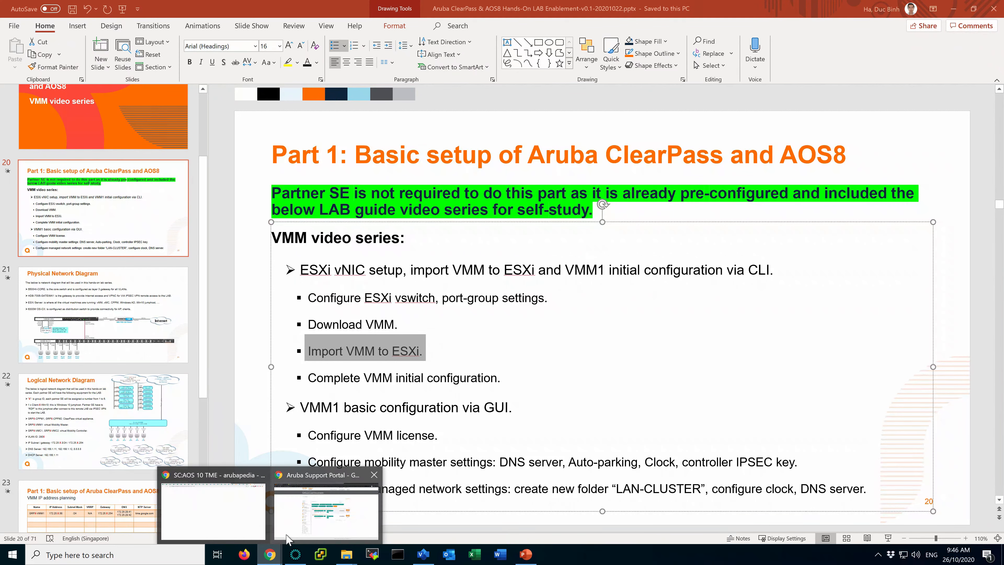
left_click(318, 508)
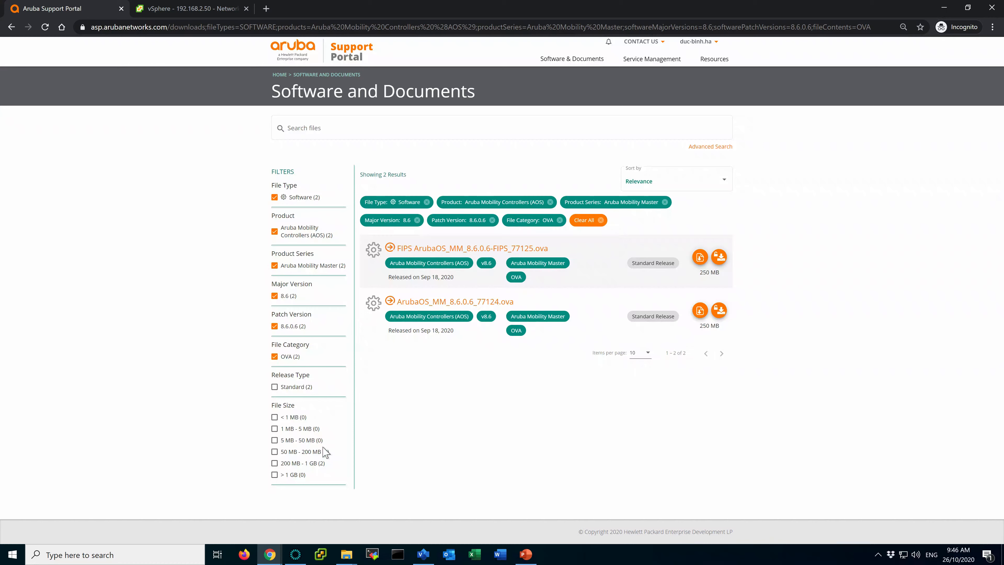
left_click(191, 9)
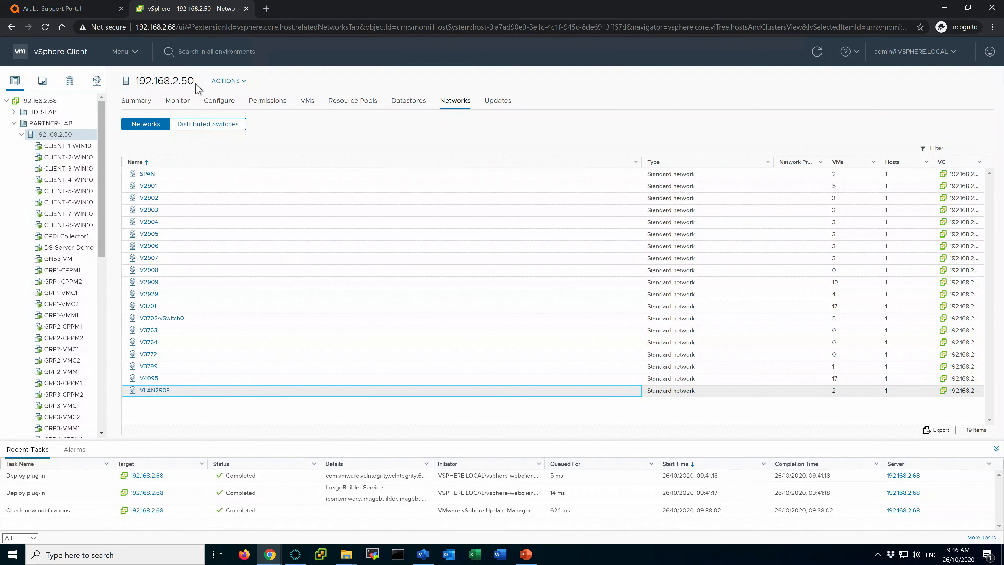
Deploy an OVF template on host 192.168.2.50 from local file ArubaOS_MM_8.6.0.6_77124.ova.
right_click(54, 136)
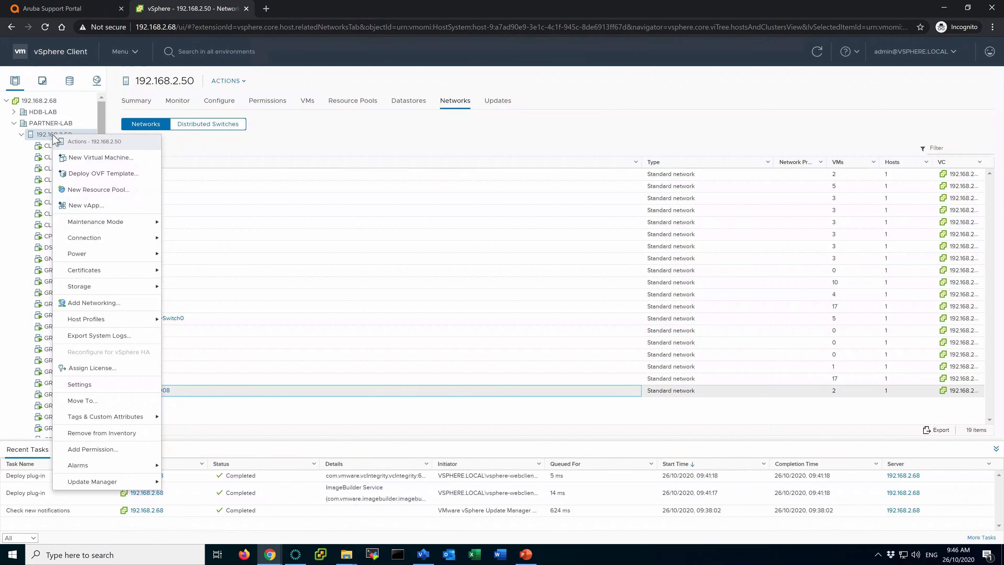
left_click(135, 178)
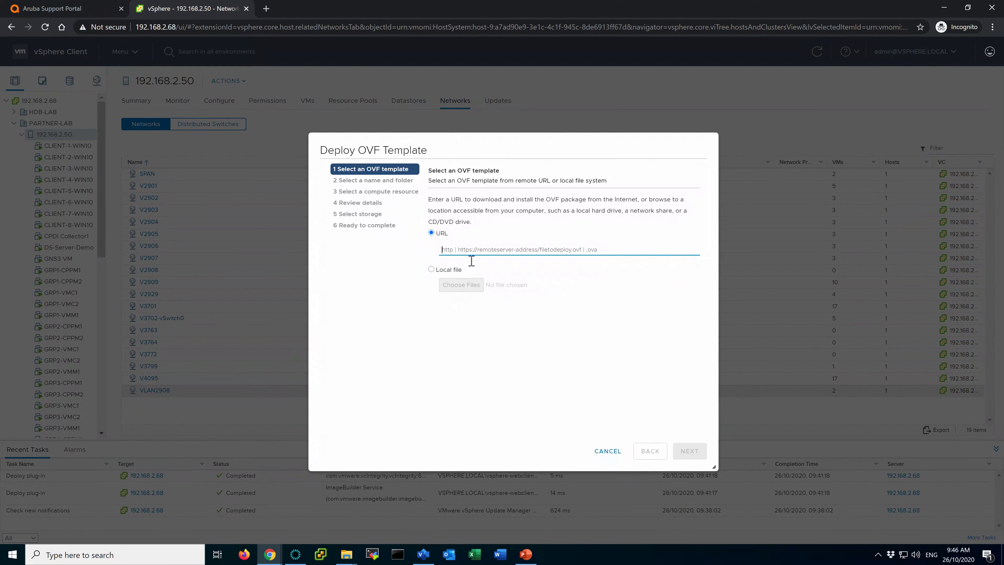
left_click(451, 271)
left_click(461, 285)
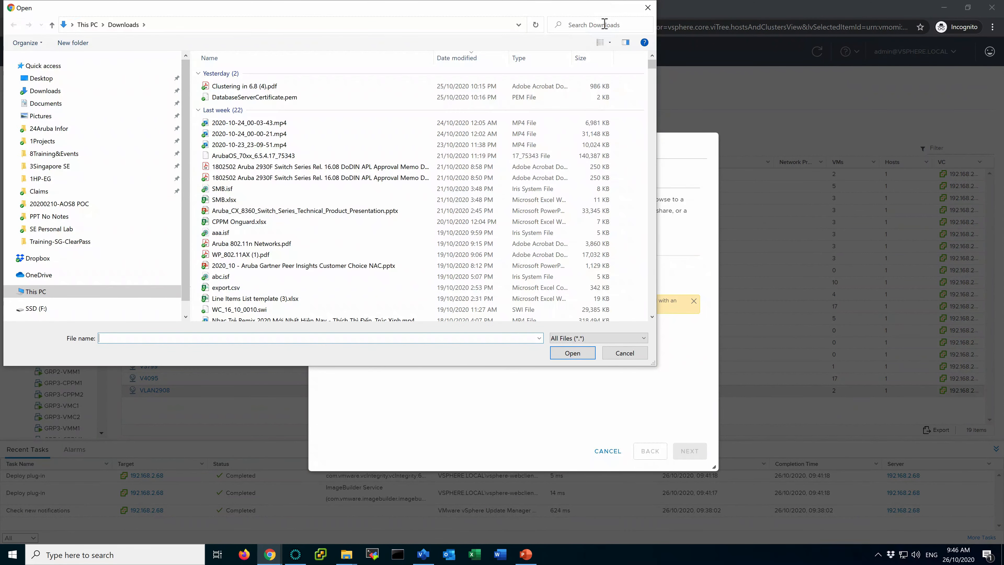
left_click(605, 24)
type("c")
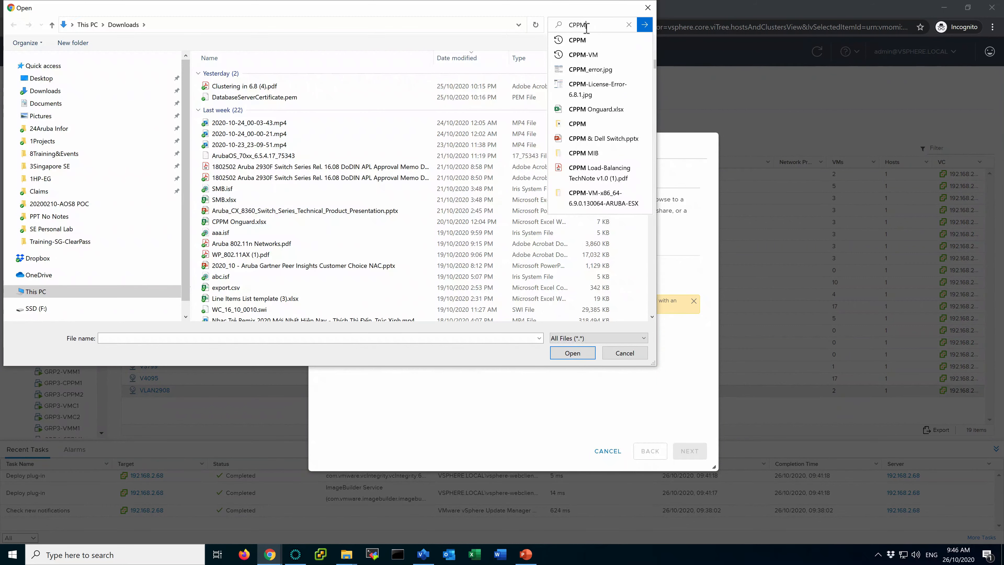
key("Return")
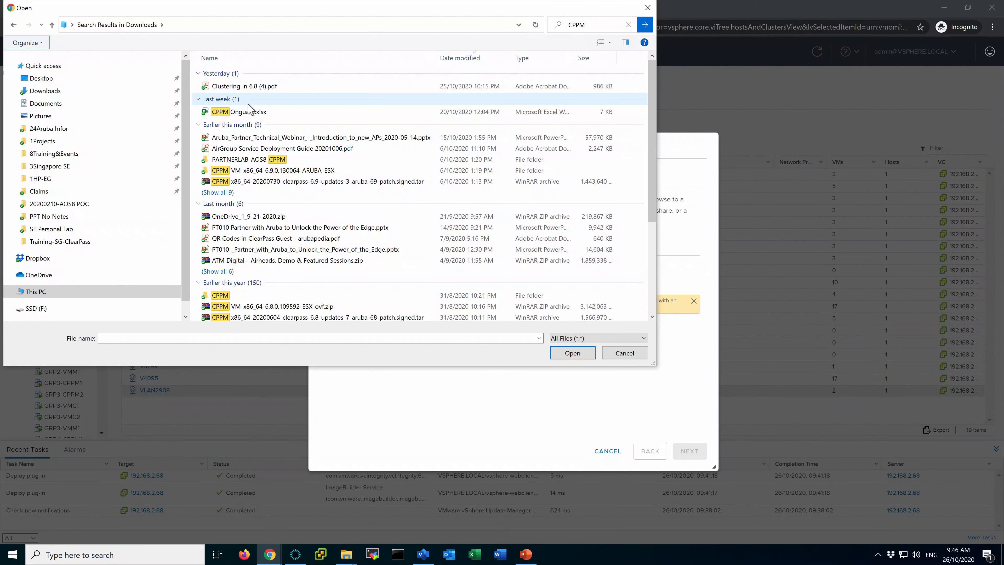
double_click(244, 159)
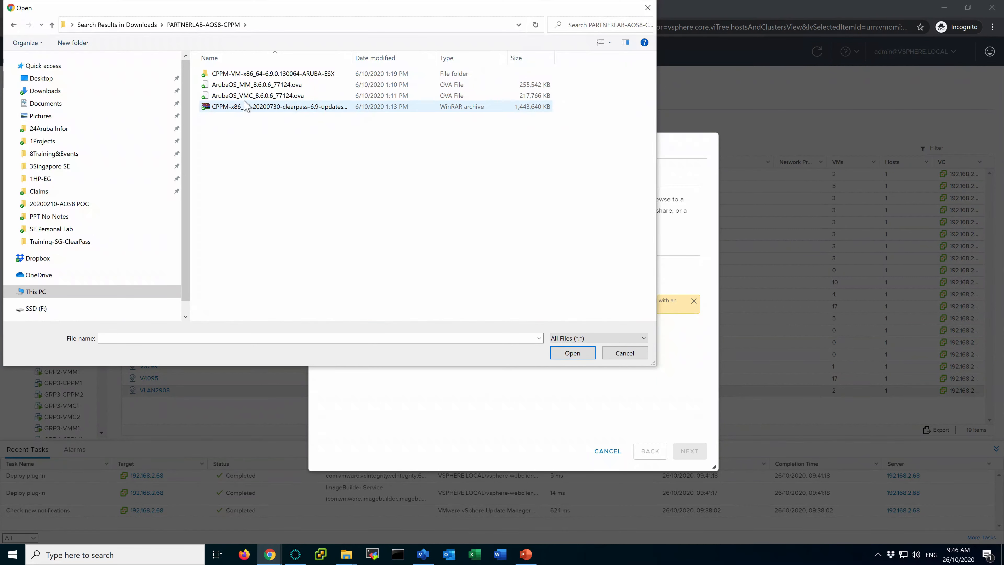
left_click(228, 85)
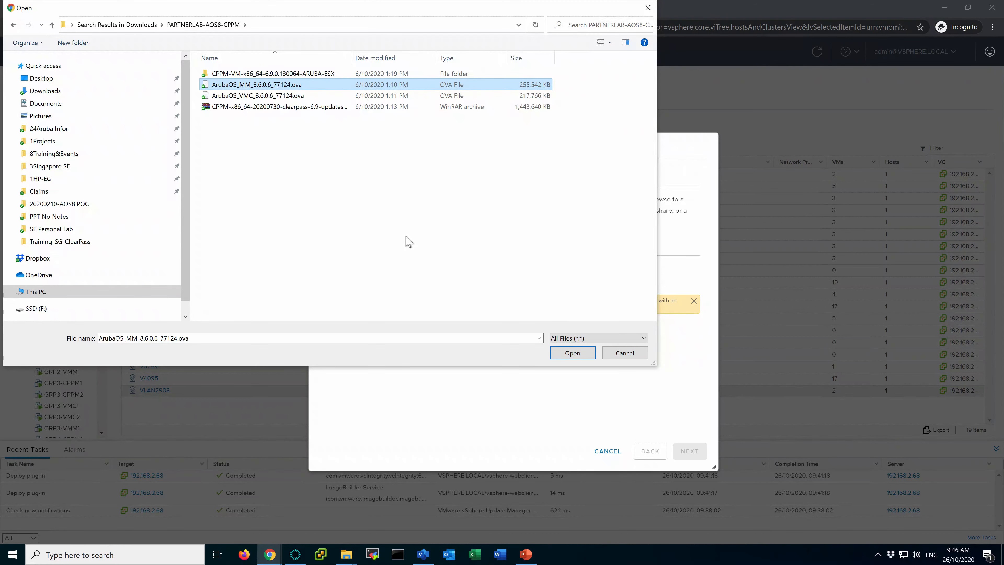
left_click(571, 354)
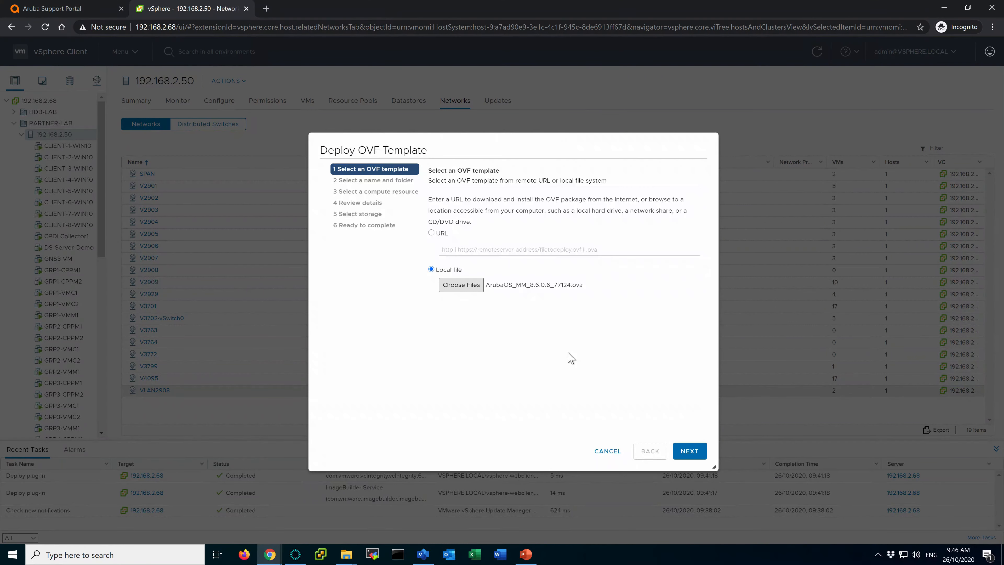
Place the VM in the CPPM-AOS8-LAB folder and rename it to GRP8-VMM.
left_click(692, 450)
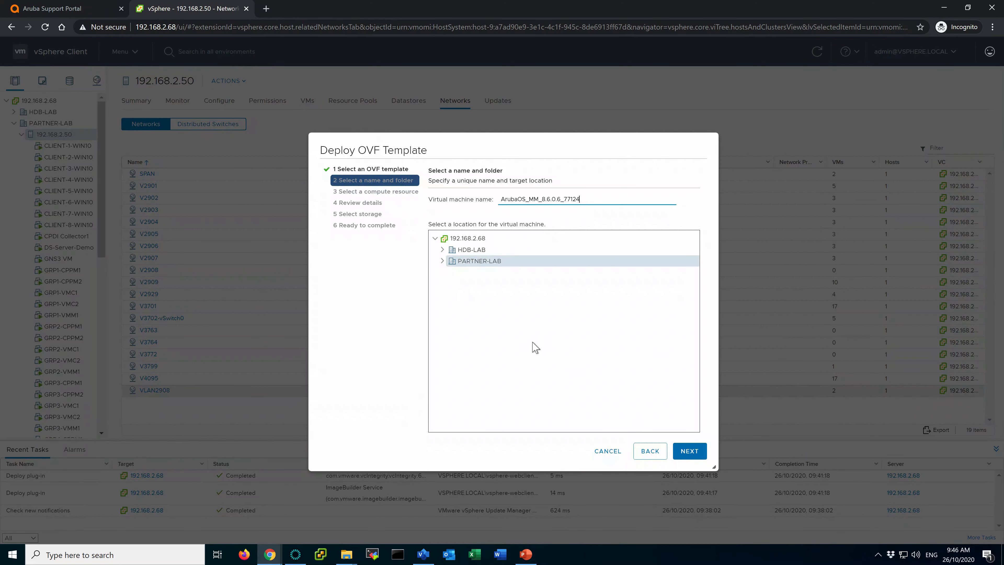
left_click(443, 261)
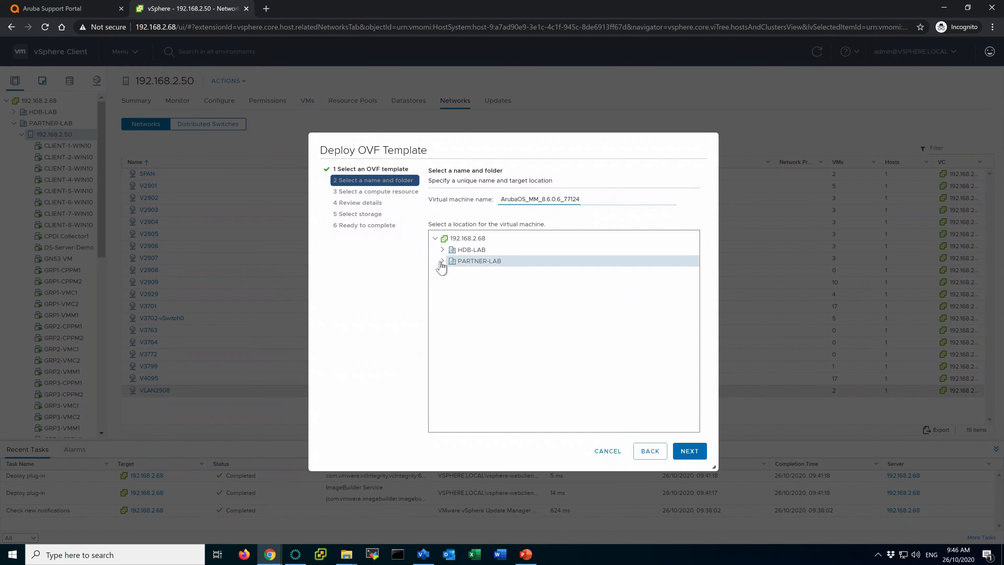
left_click(510, 273)
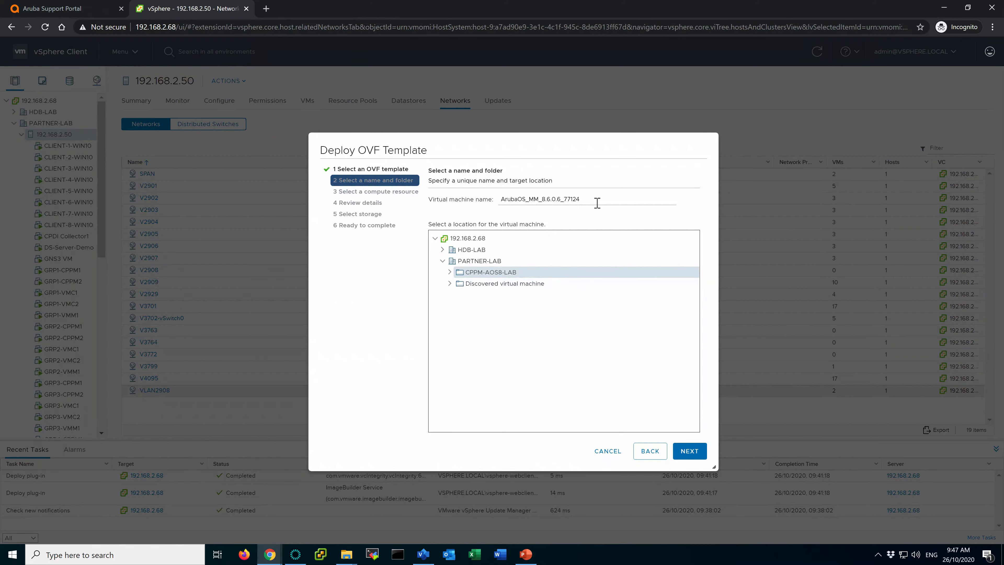
left_click_drag(596, 199, 480, 207)
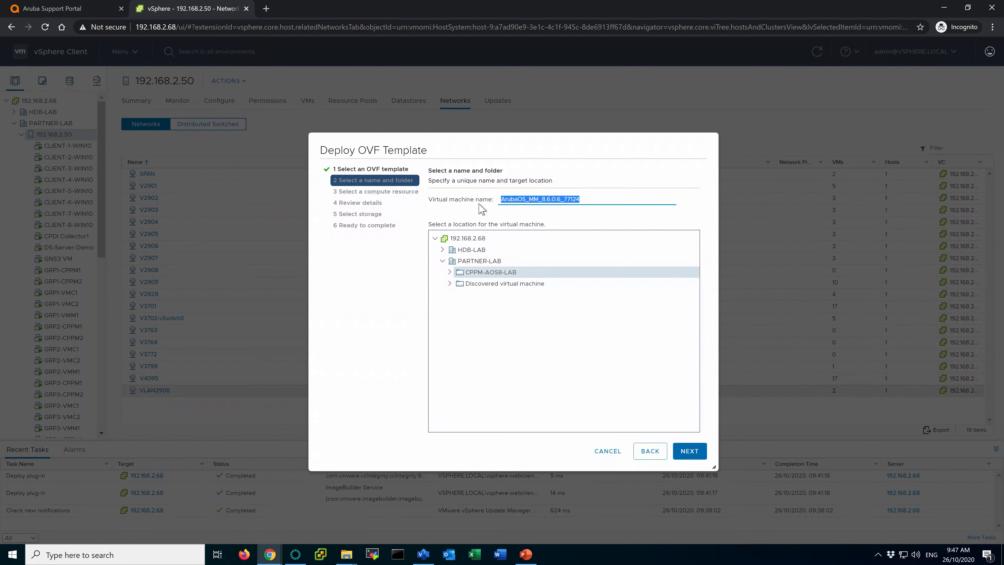
left_click(527, 553)
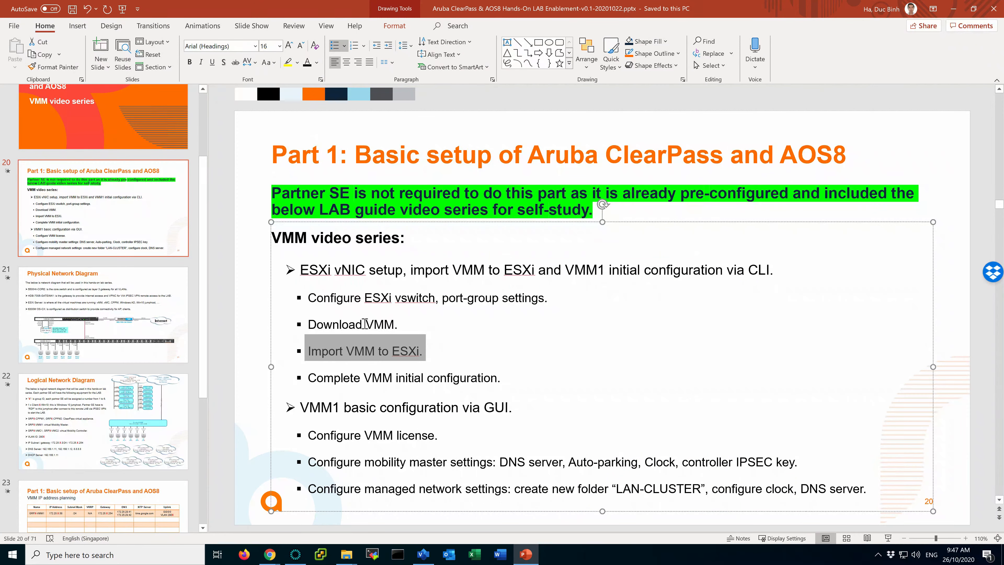
left_click(108, 405)
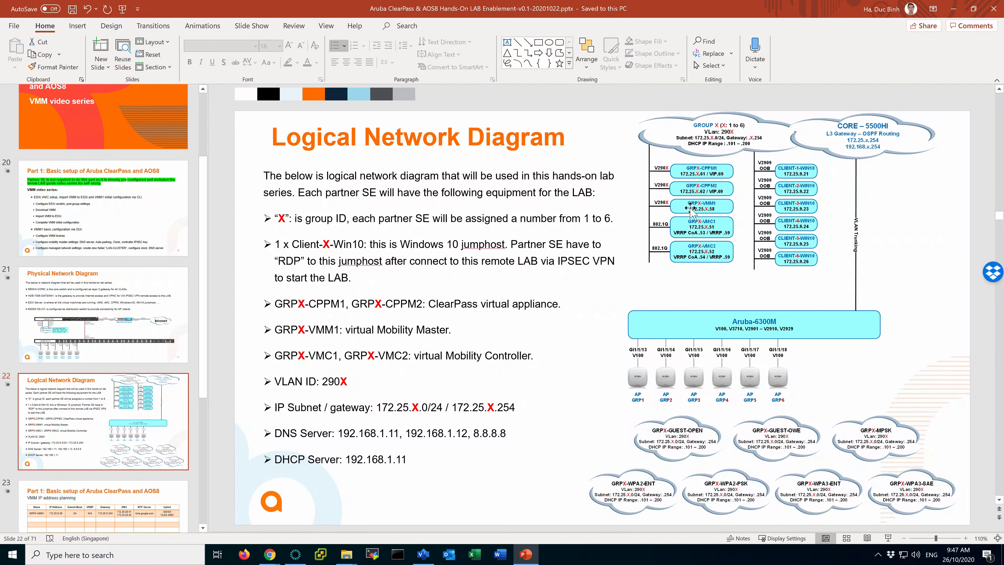
key("alt+Tab")
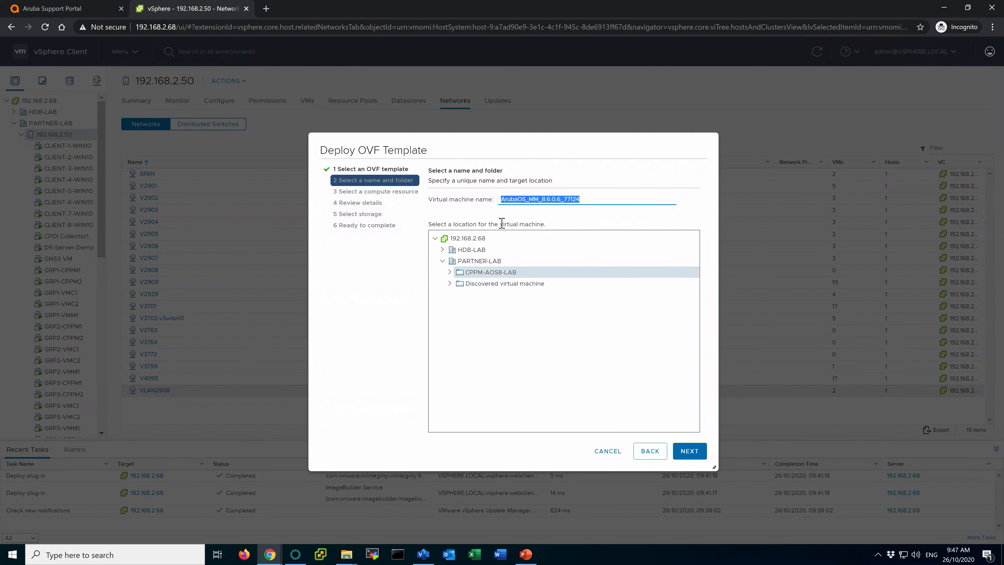
type("GRP8-VMM1")
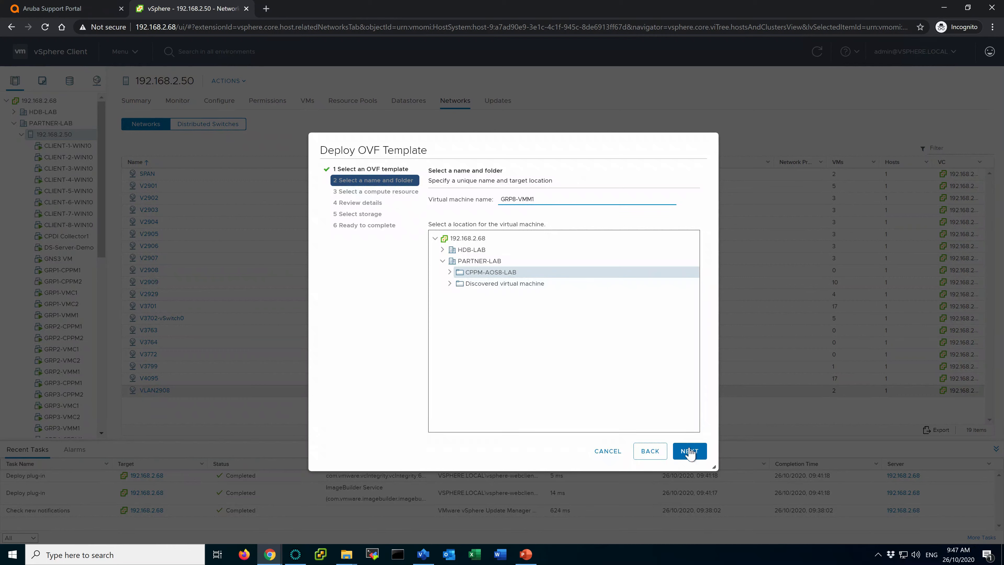
Accept host 192.168.2.50 and store the VM thin-provisioned on DL380-SSD2-RAID0-3.49TB.
left_click(688, 451)
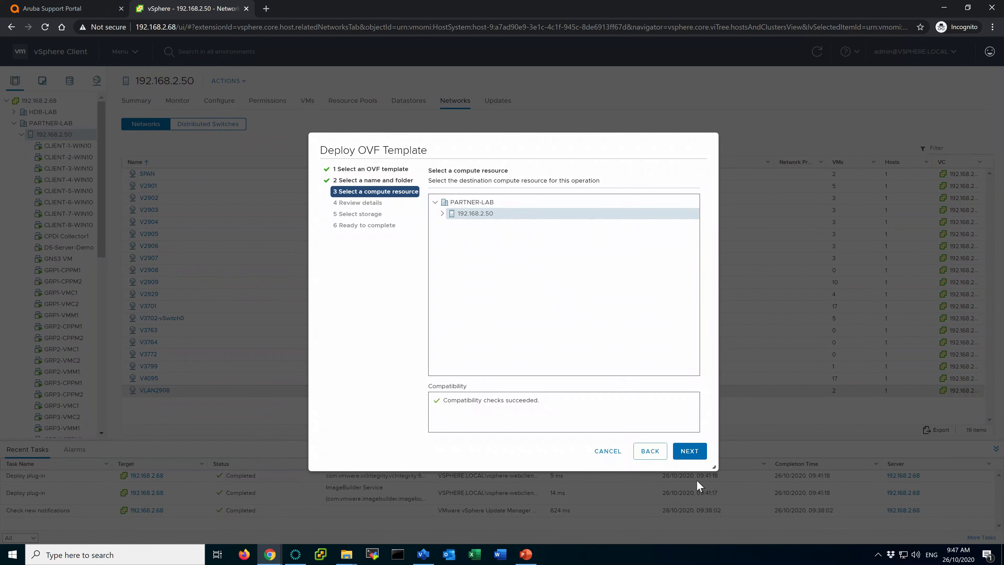
left_click(692, 452)
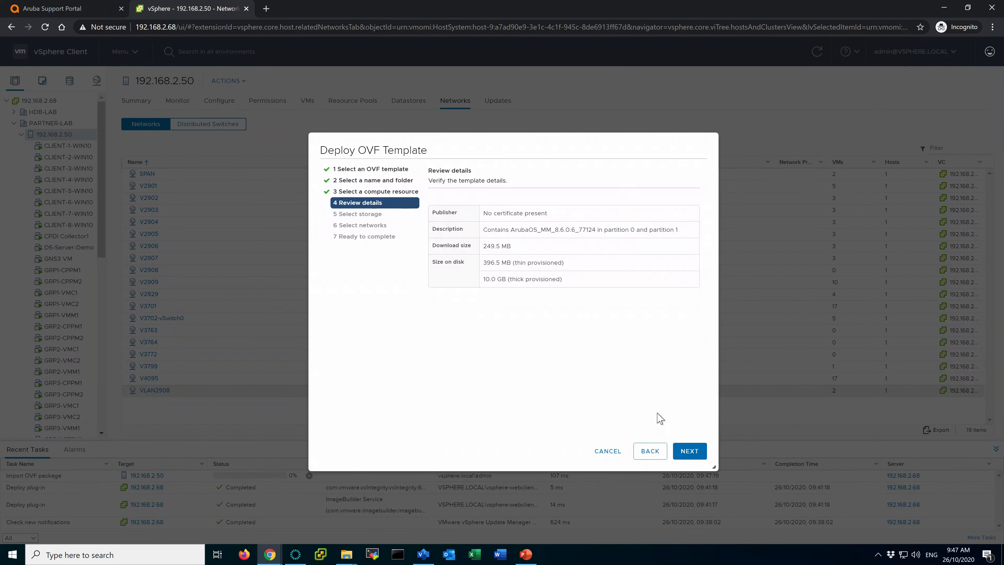
left_click(689, 450)
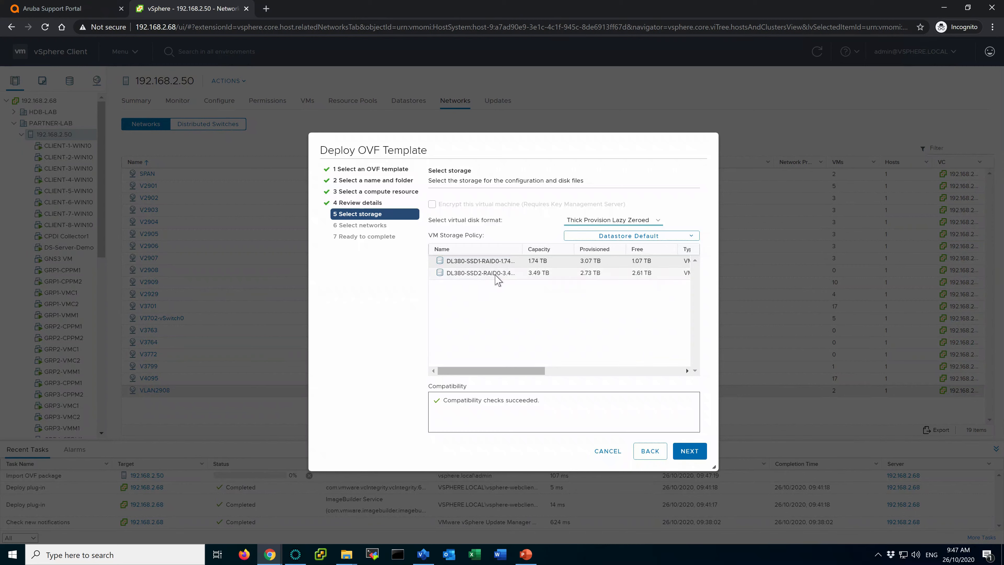
left_click(478, 274)
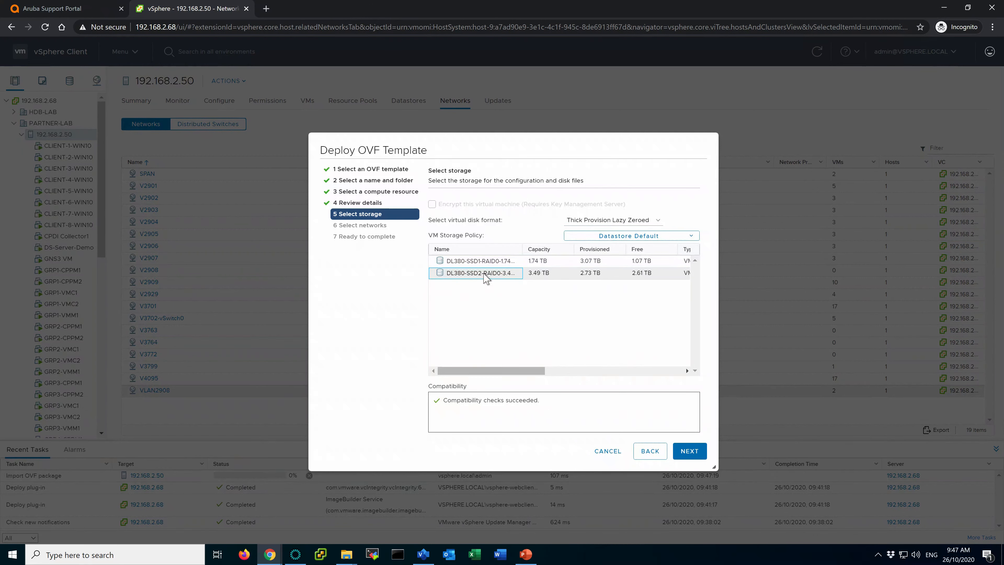
left_click(652, 220)
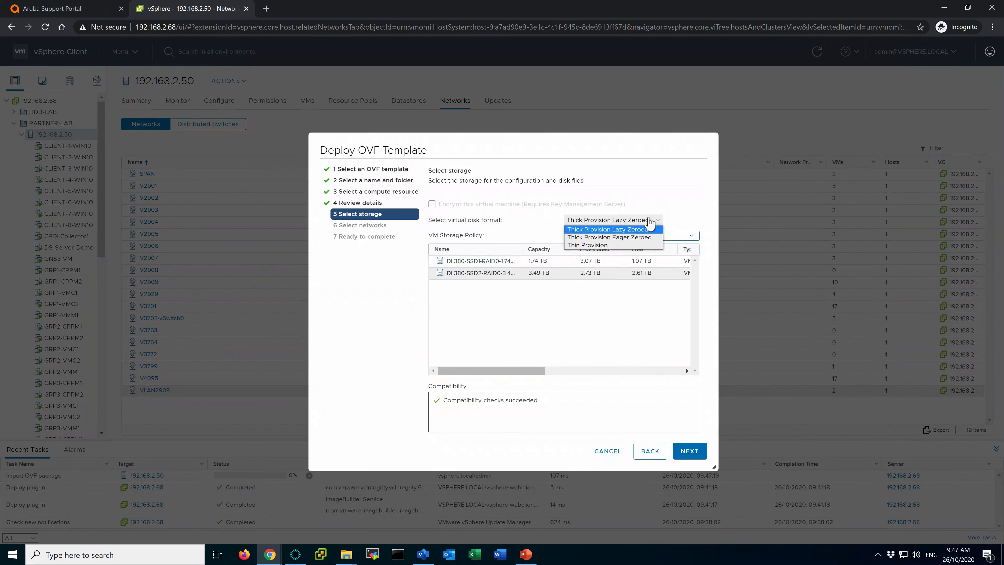
left_click(587, 245)
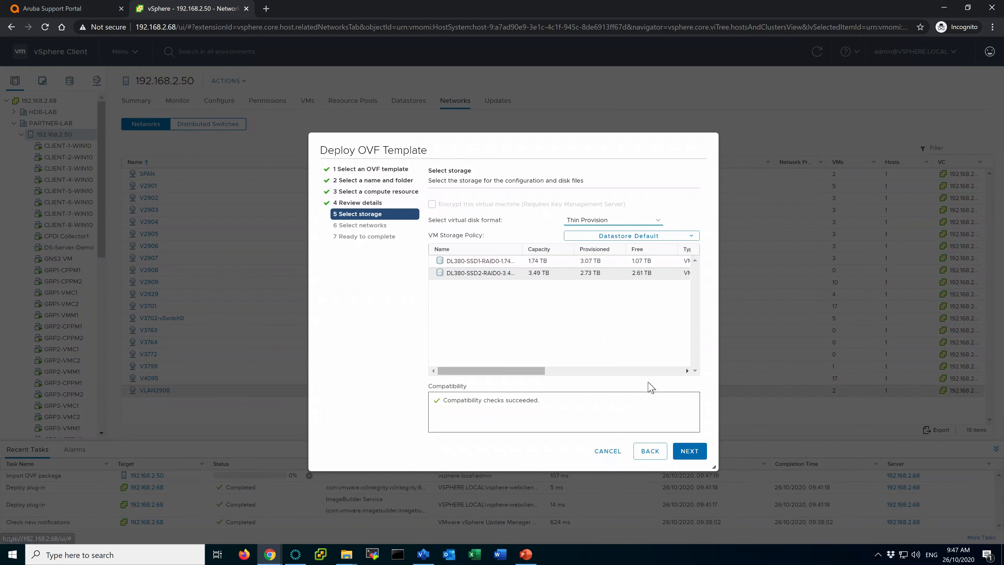
Connect the VM to VLAN2908 and advance to the Ready to complete summary.
left_click(692, 453)
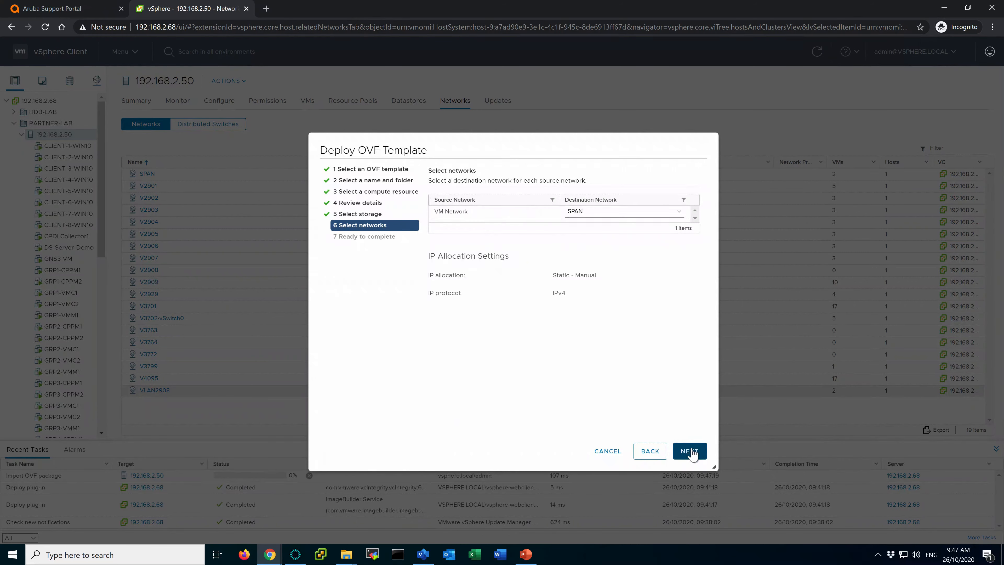
left_click(619, 213)
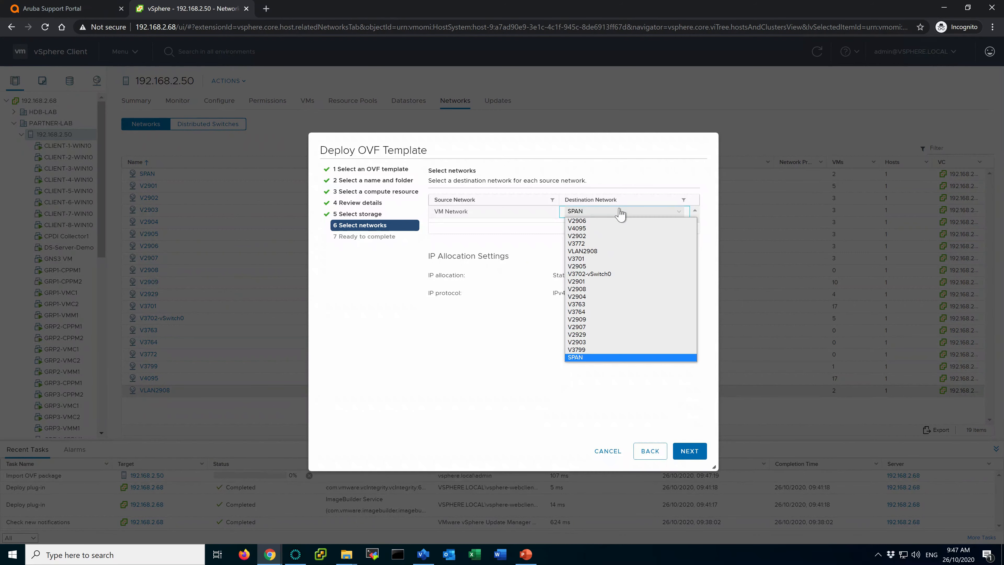
left_click(595, 251)
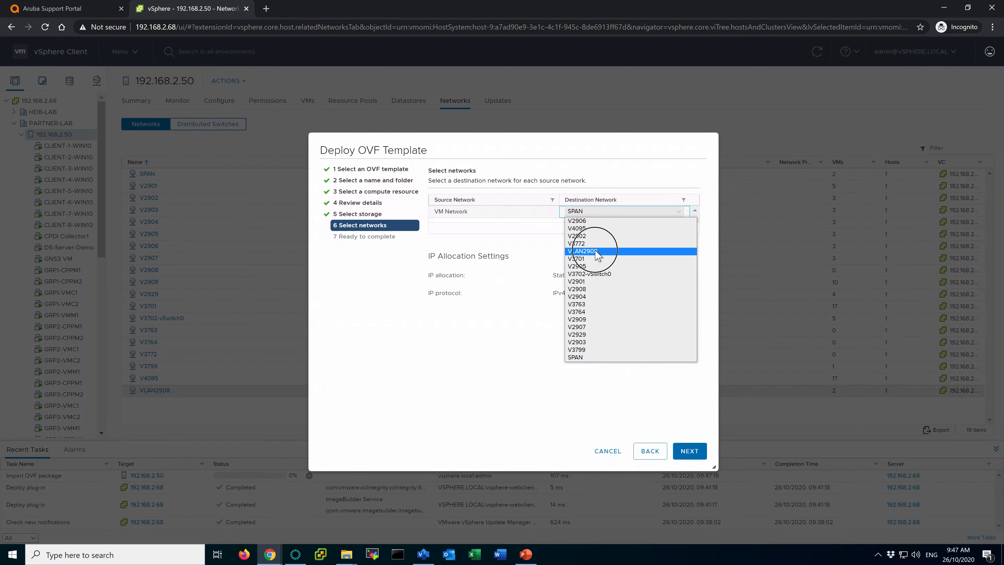
left_click(691, 451)
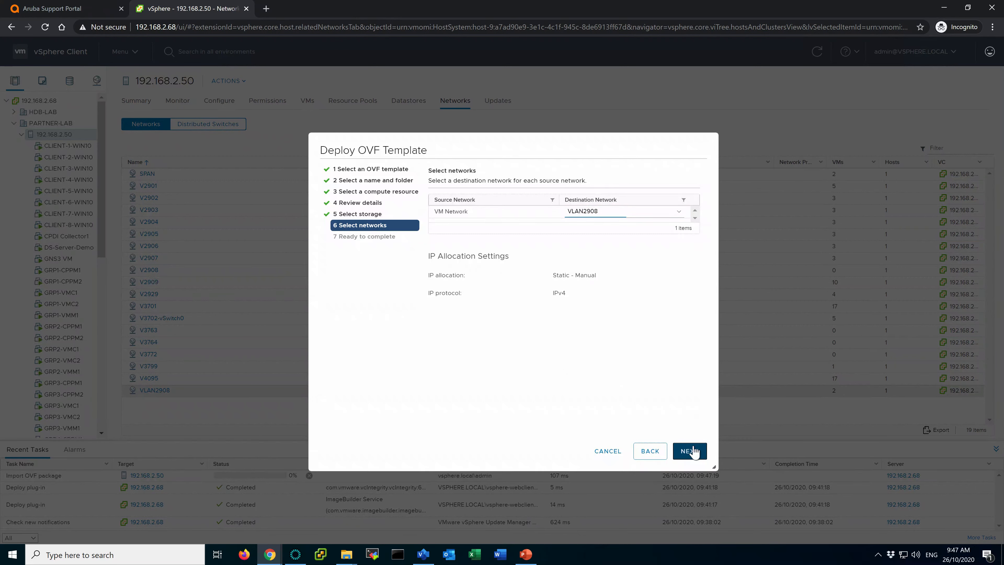
scroll(674, 393, "down", 1)
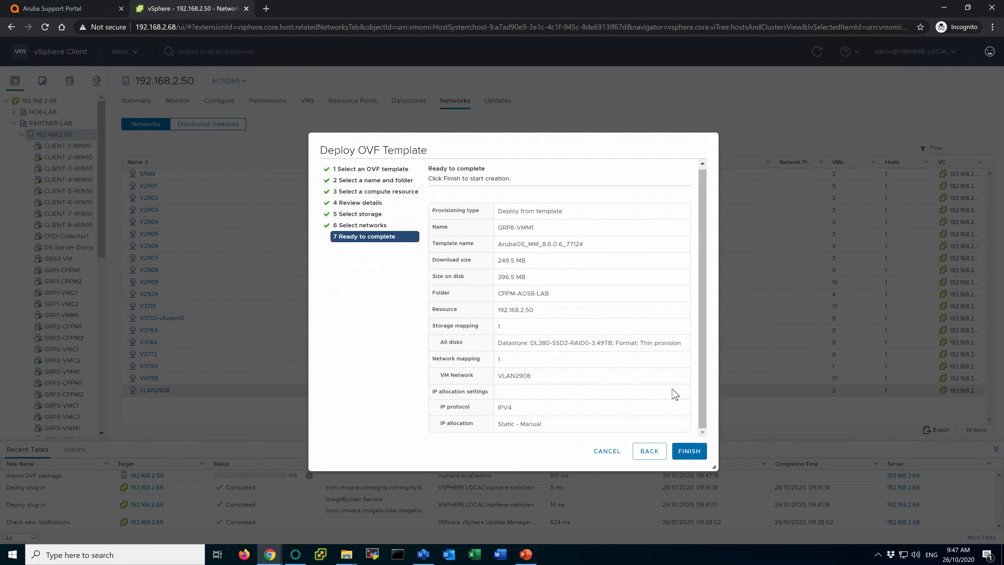
Review the GRP8-VMM1 summary and finish the OVF deployment.
scroll(661, 340, "up", 1)
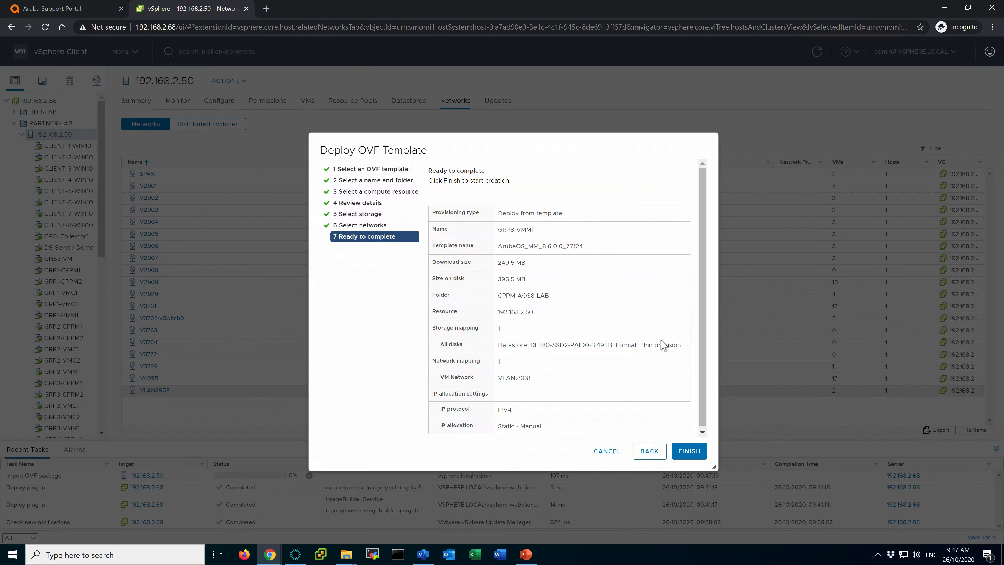
left_click(690, 452)
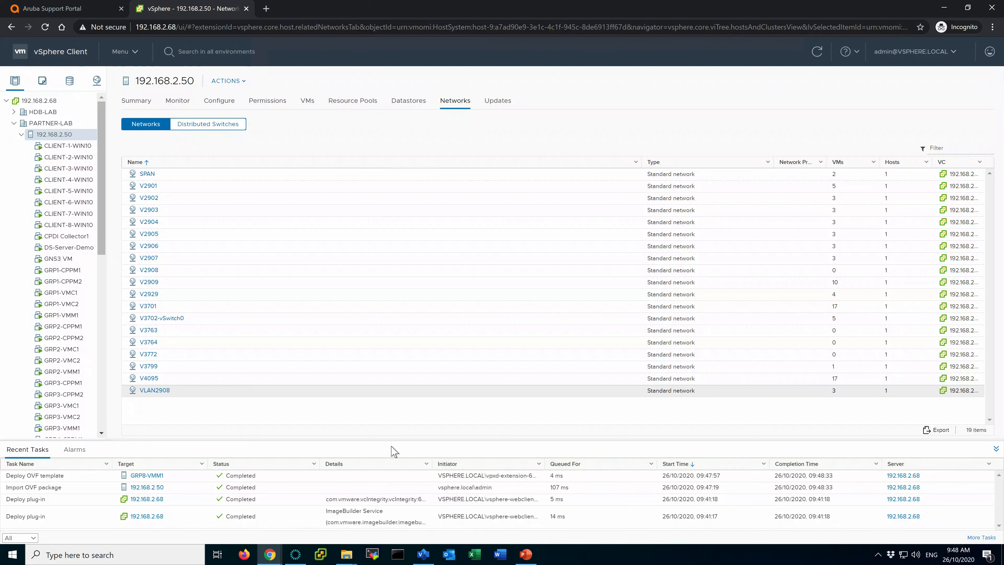
Open GRP8-VMM1's Edit Settings and save them with 3 CPUs and 6 GB memory.
left_click_drag(102, 236, 100, 390)
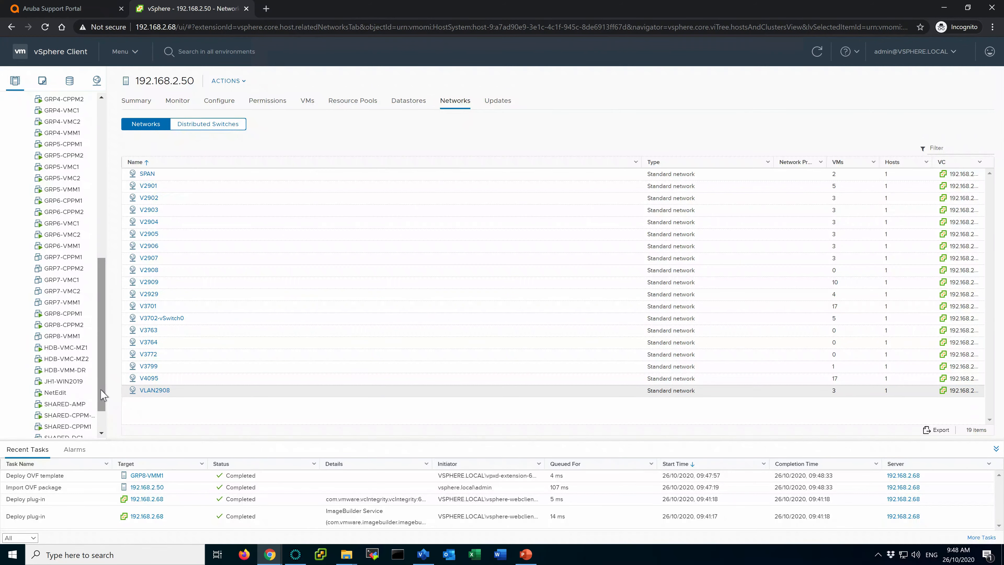
left_click(61, 338)
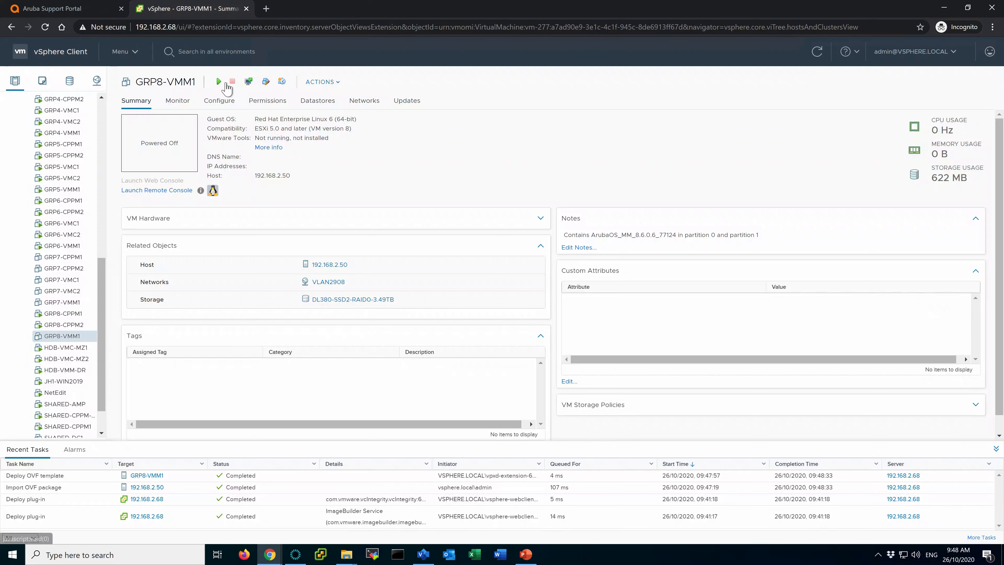
right_click(61, 339)
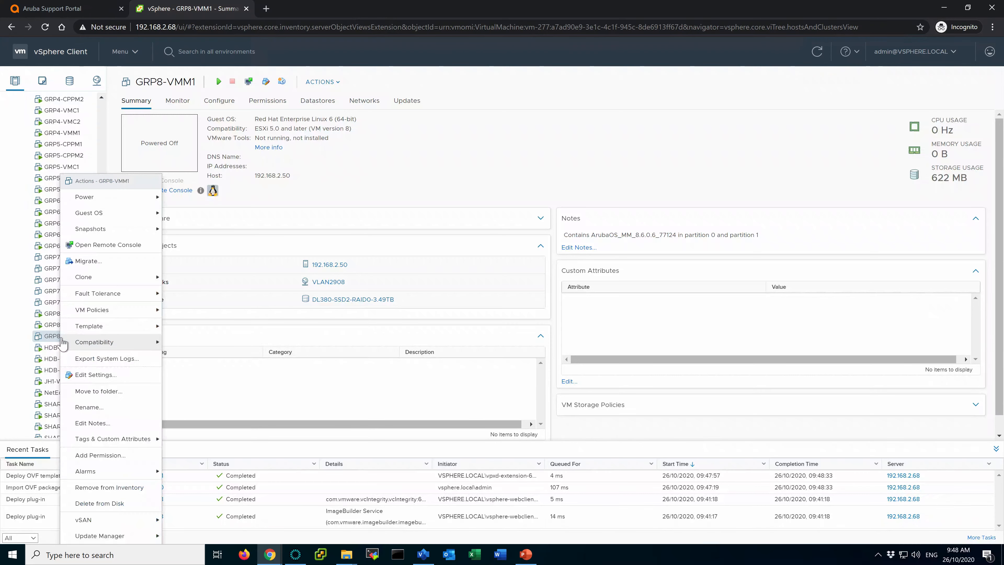
left_click(106, 378)
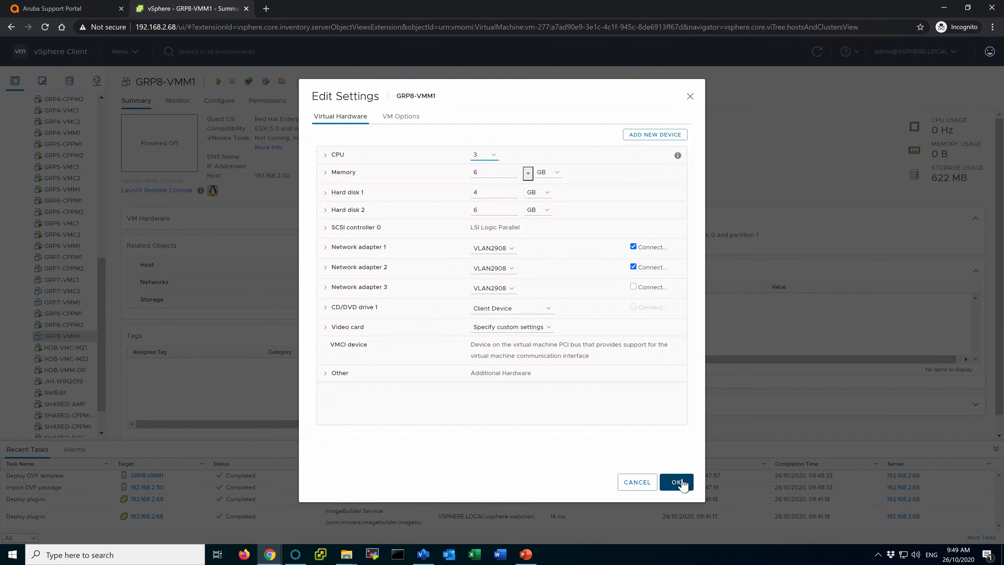
left_click(677, 482)
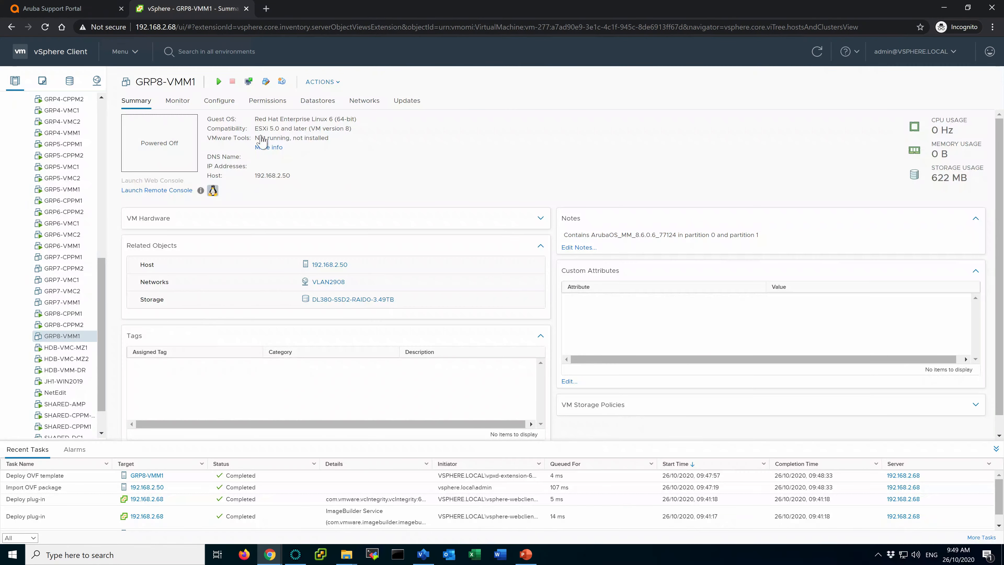
Power on GRP8-VMM1, launch its web console, and interrupt the boot countdown.
left_click(219, 82)
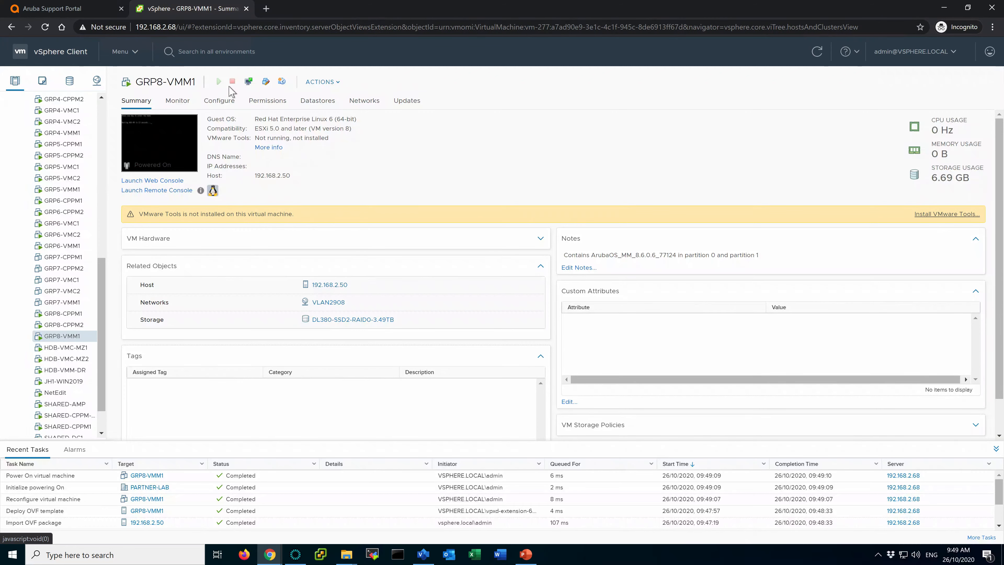
left_click(159, 142)
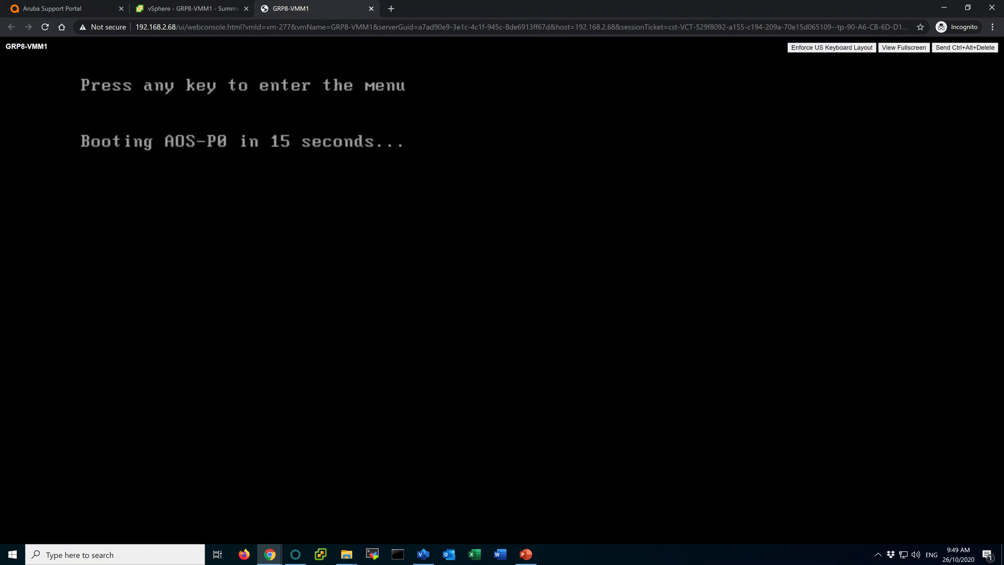
key("Return")
key("Return")
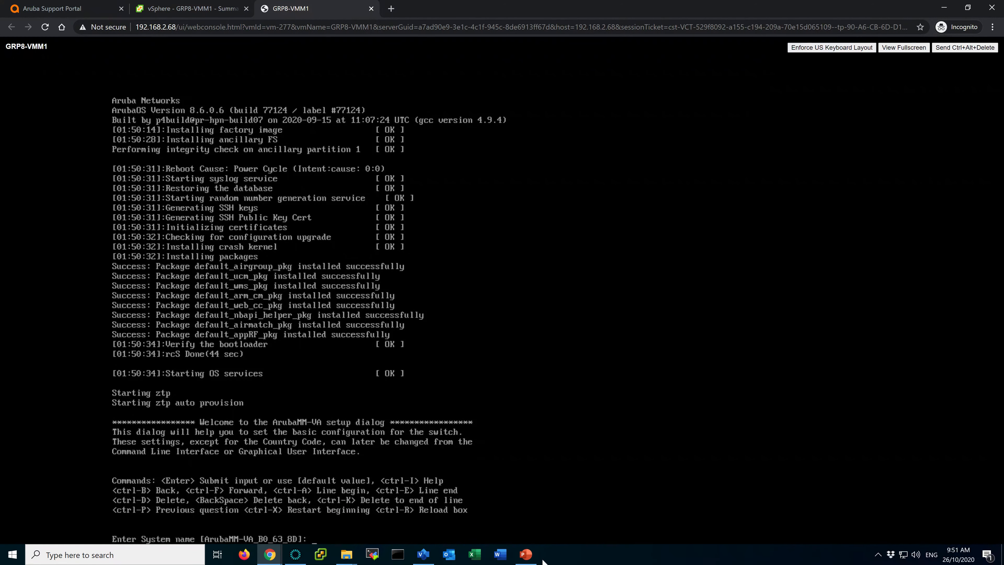
Name the system GRP8-VMM1 on VLAN 2908, keeping default port GE 0/0/0 and access mode.
left_click(525, 556)
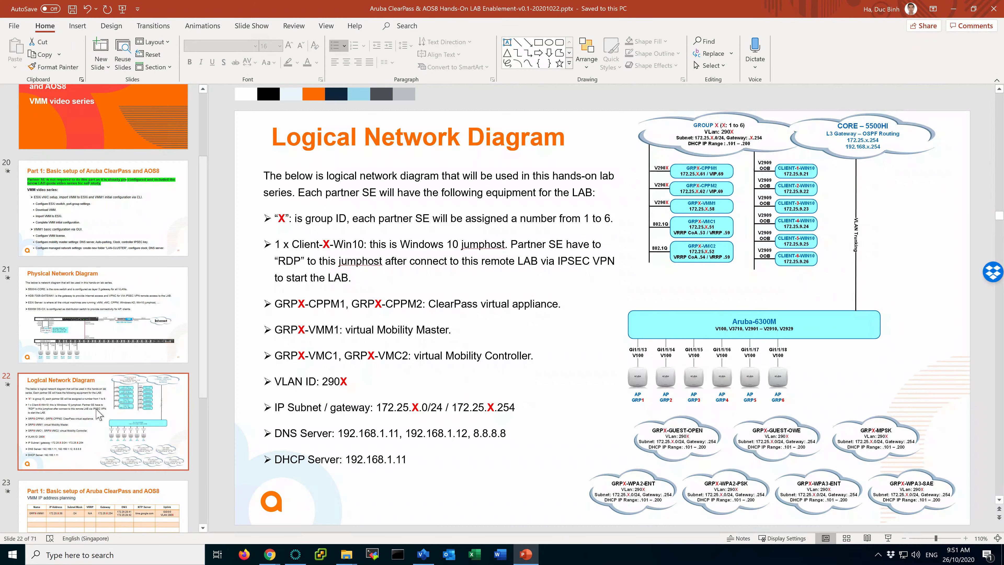
left_click(113, 499)
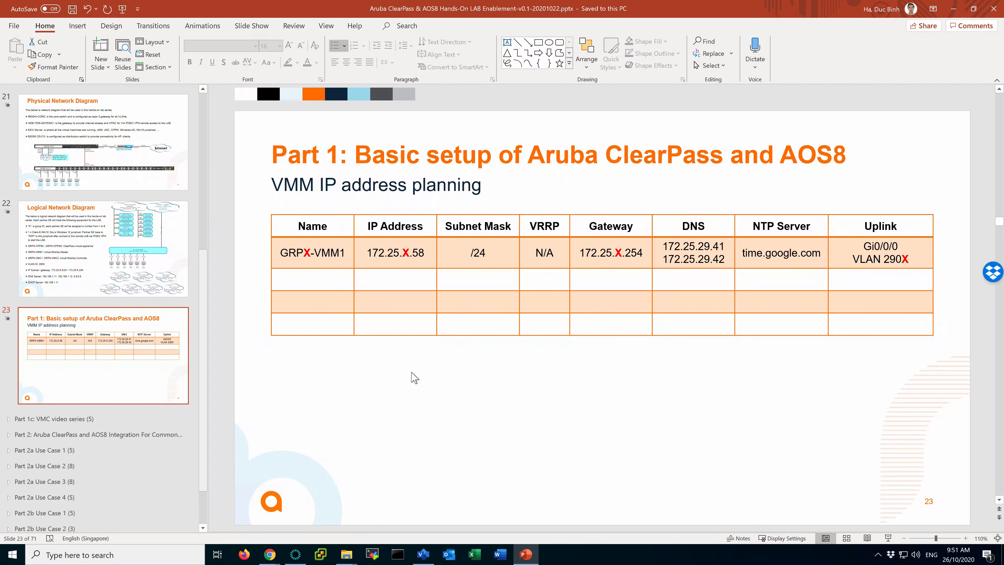
key("alt+Tab")
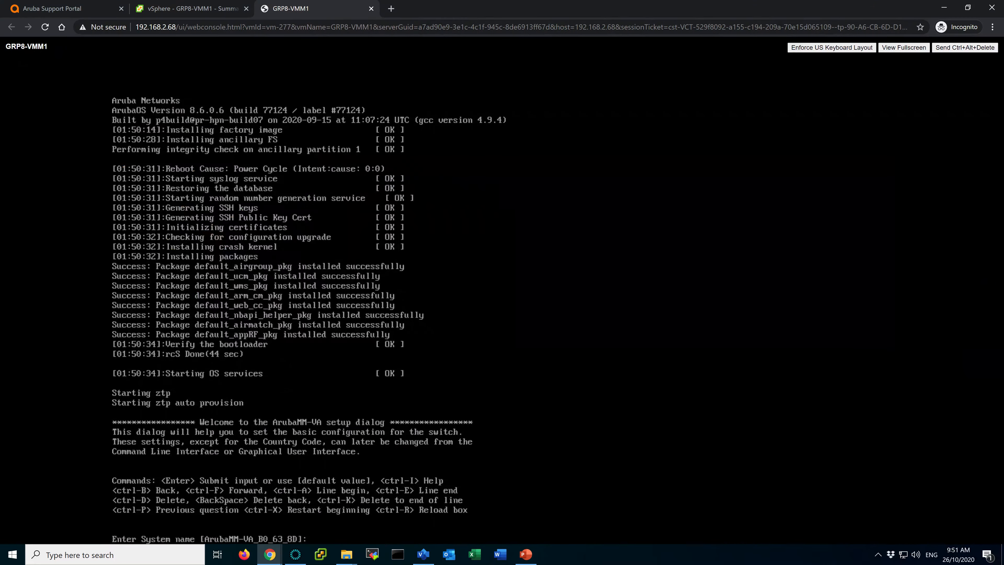
type("GRP8-VMM1")
key("Return")
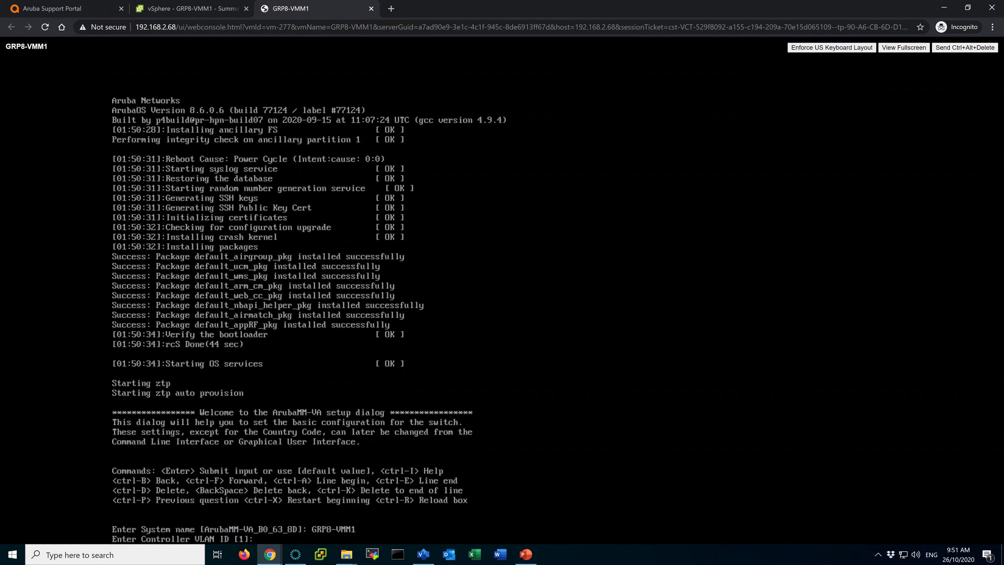
type("2908")
key("Return")
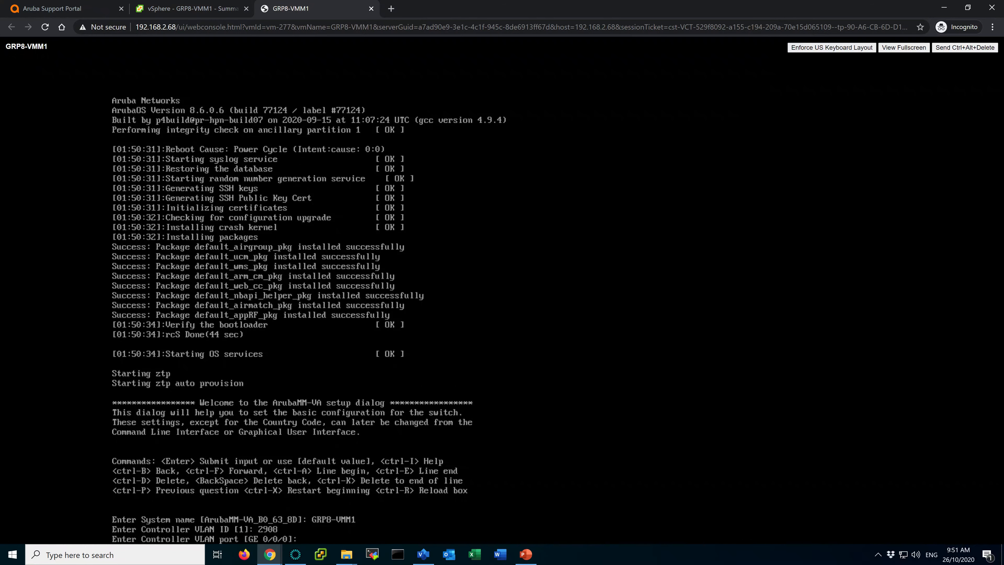
key("Return")
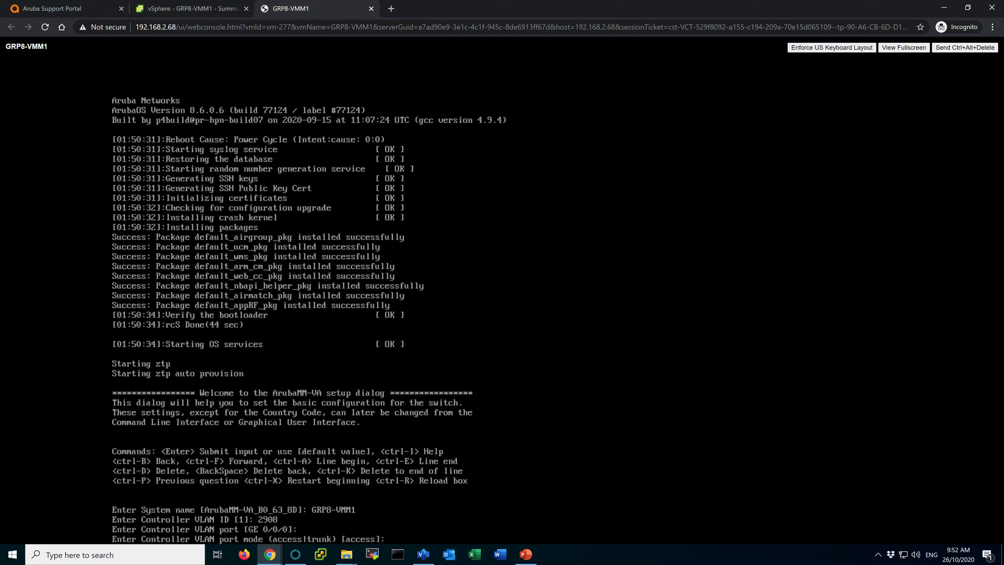
key("Return")
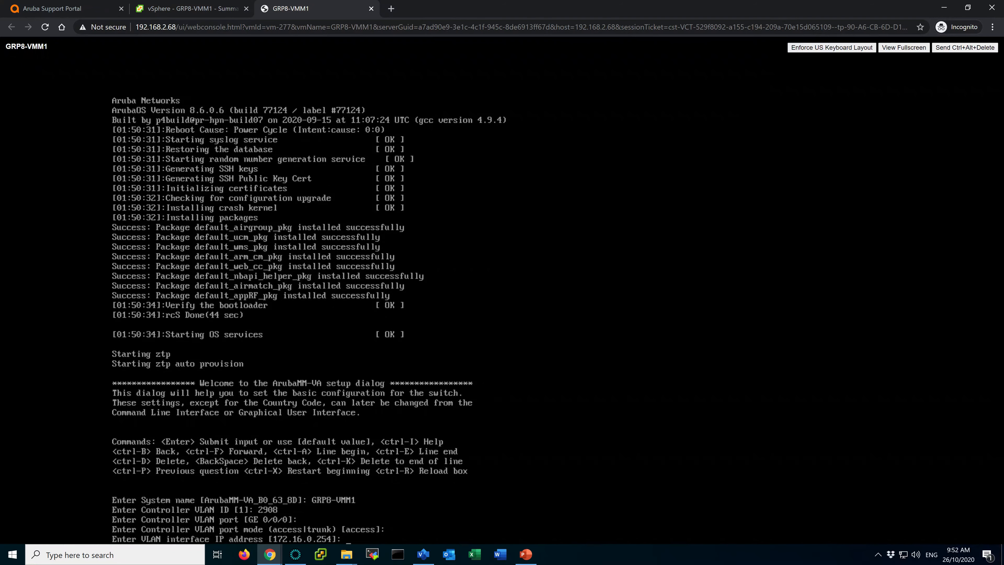
Set interface IP 172.25.8.58/255.255.255.0 and gateway 172.25.8.254, with IPv6 declined.
key("alt+Tab")
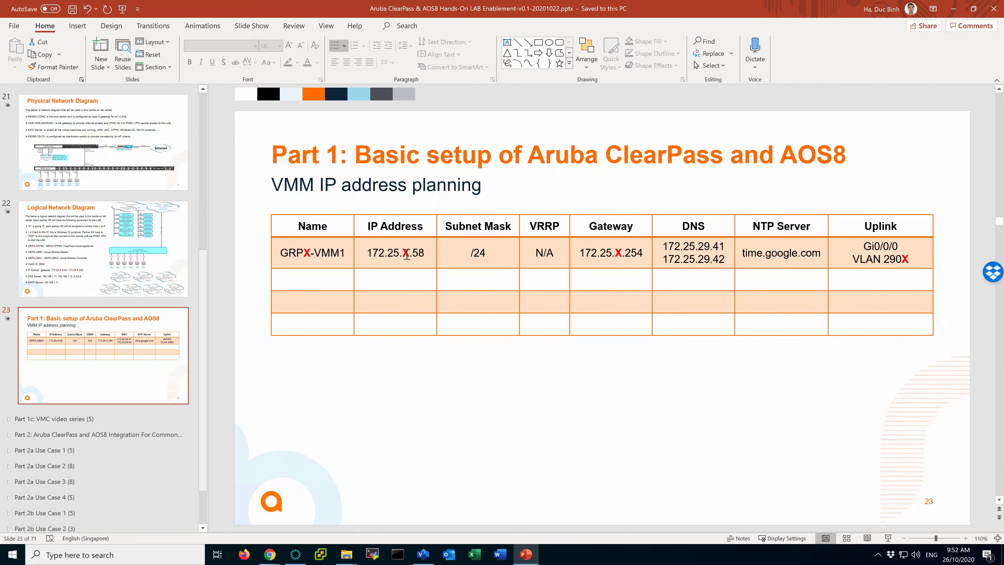
key("alt+Tab")
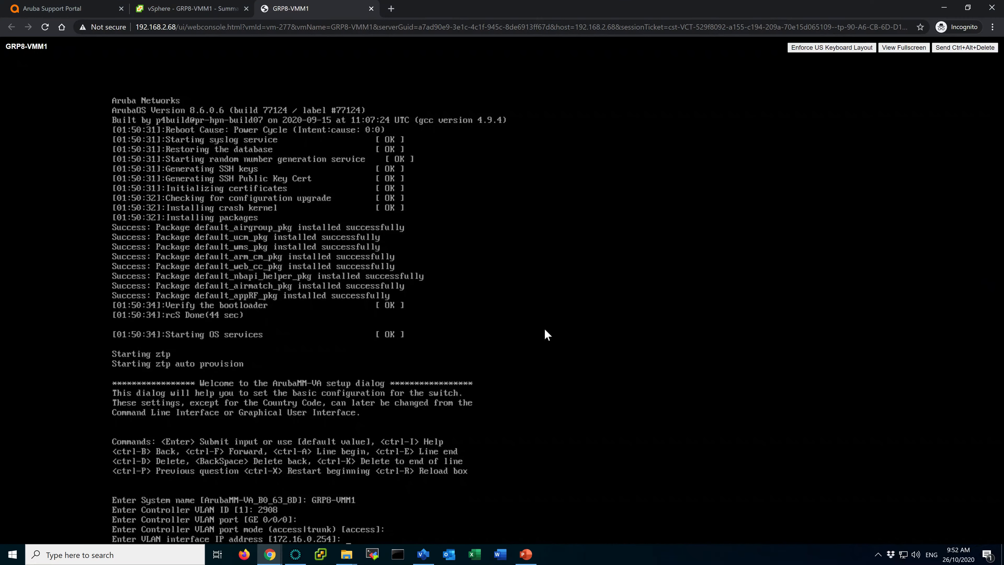
type("172.25.8.58")
key("Return")
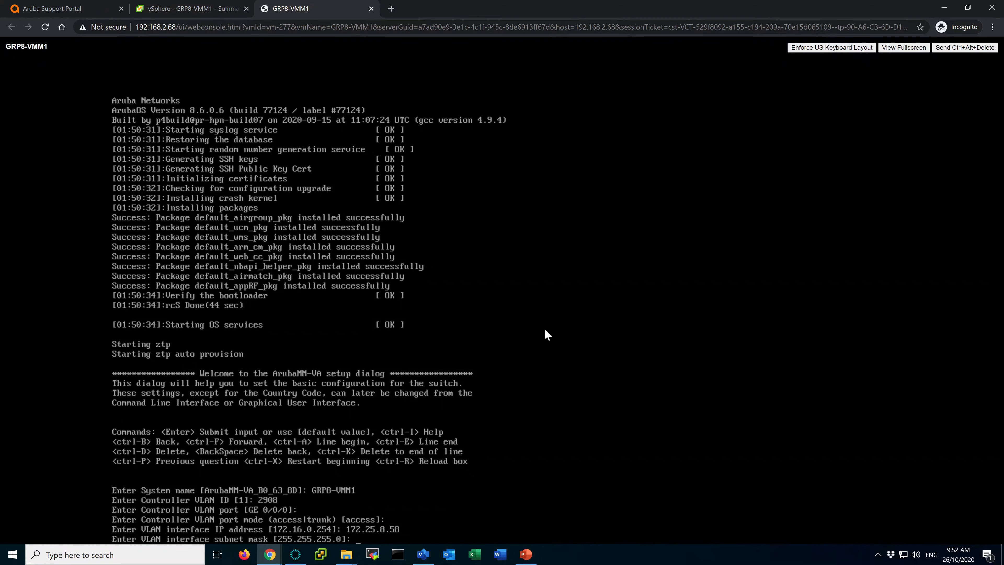
key("Return")
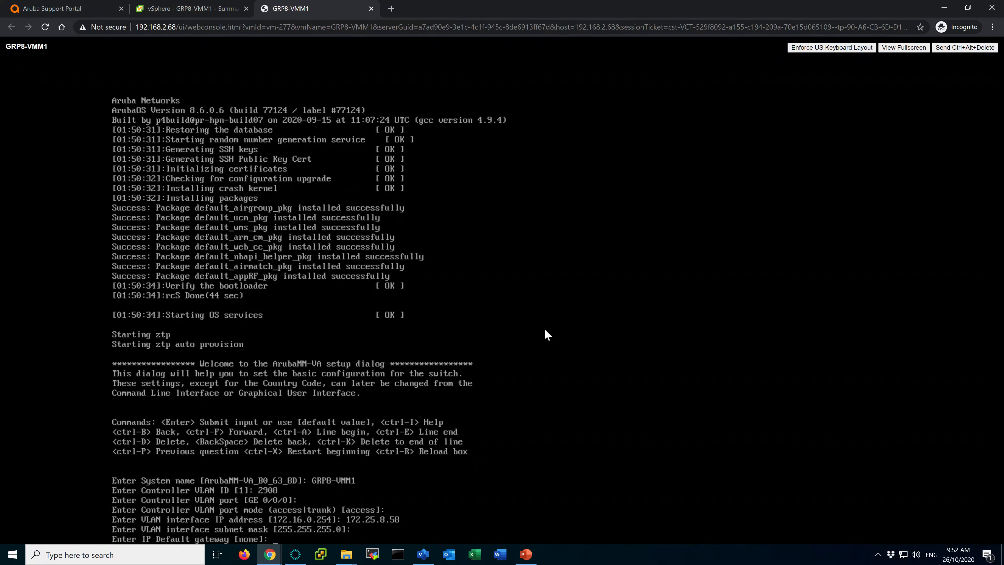
type("172.25.8.254")
key("Return")
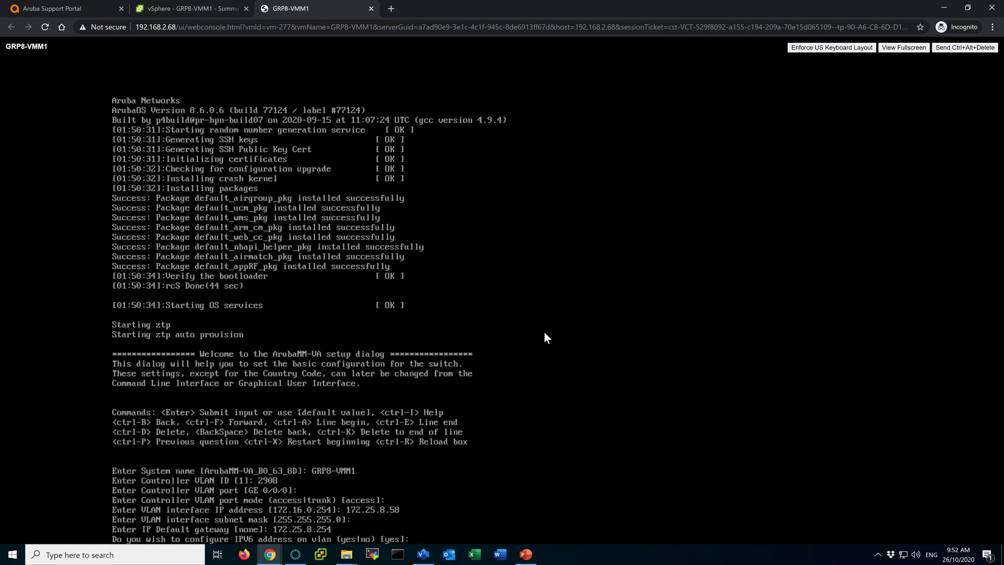
type("no")
key("Return")
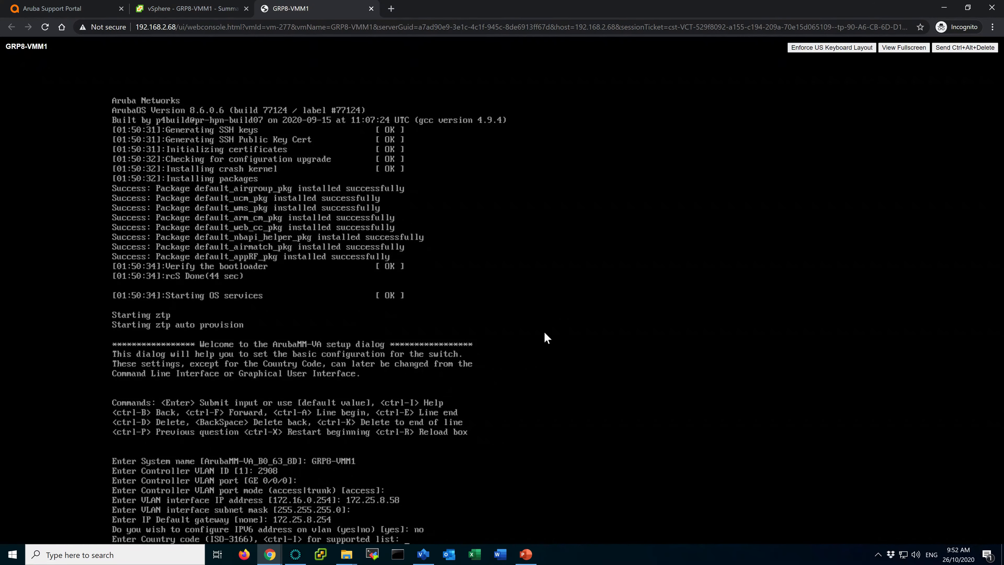
Set country code sg and time zone Asia/Singapore, keeping the default time and date.
type("sg")
key("Return")
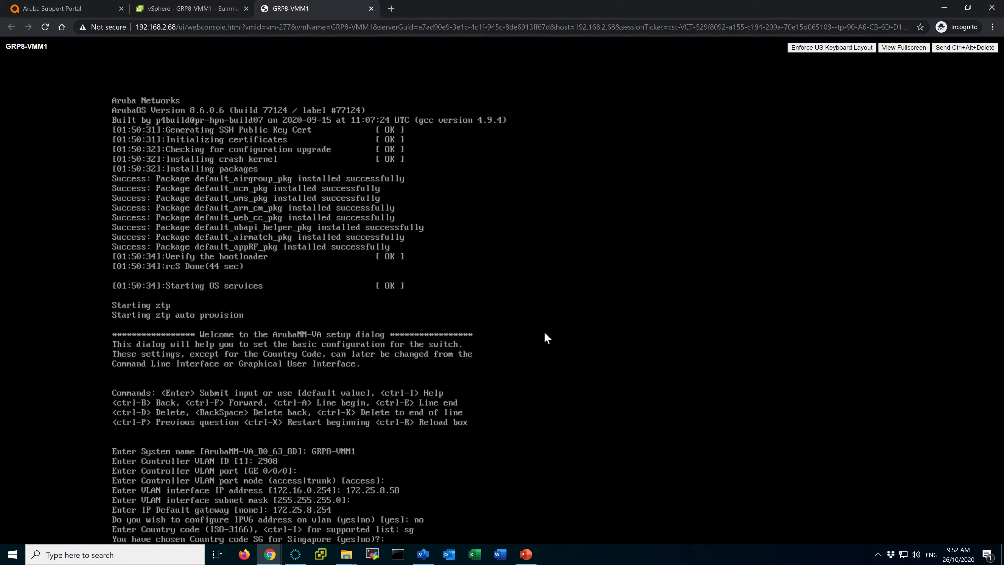
type("yes")
key("Return")
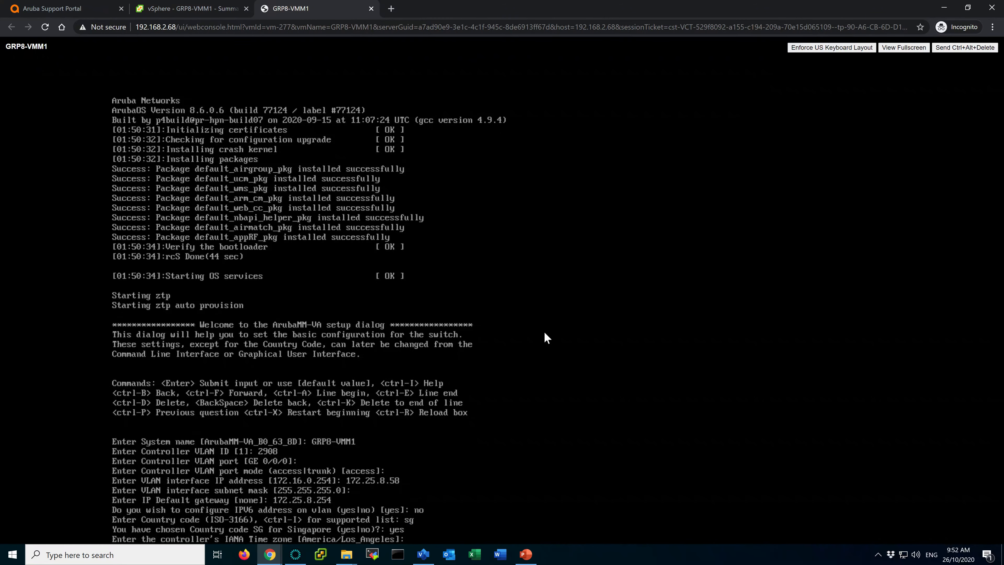
type("Asia/Singapore")
key("Return")
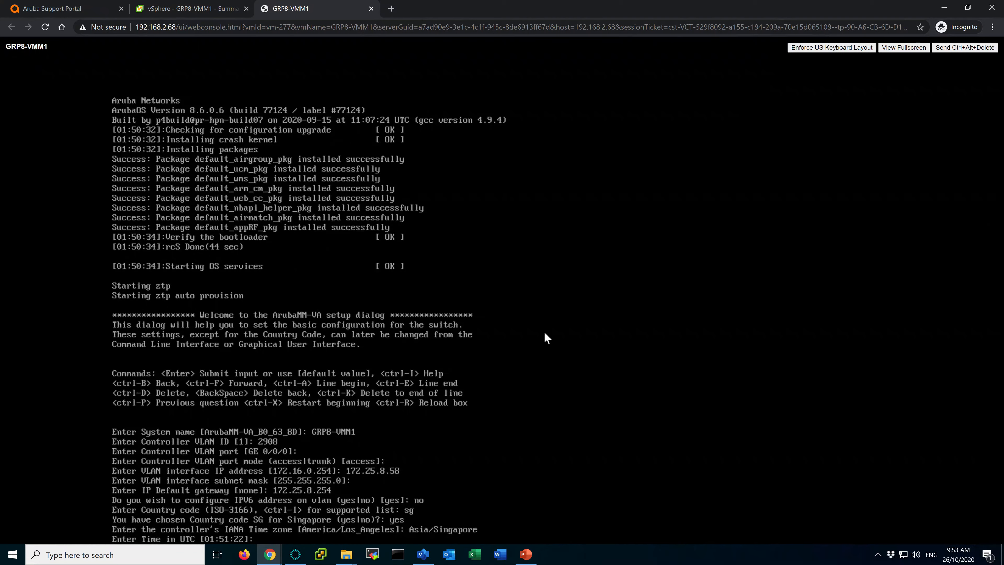
key("Return")
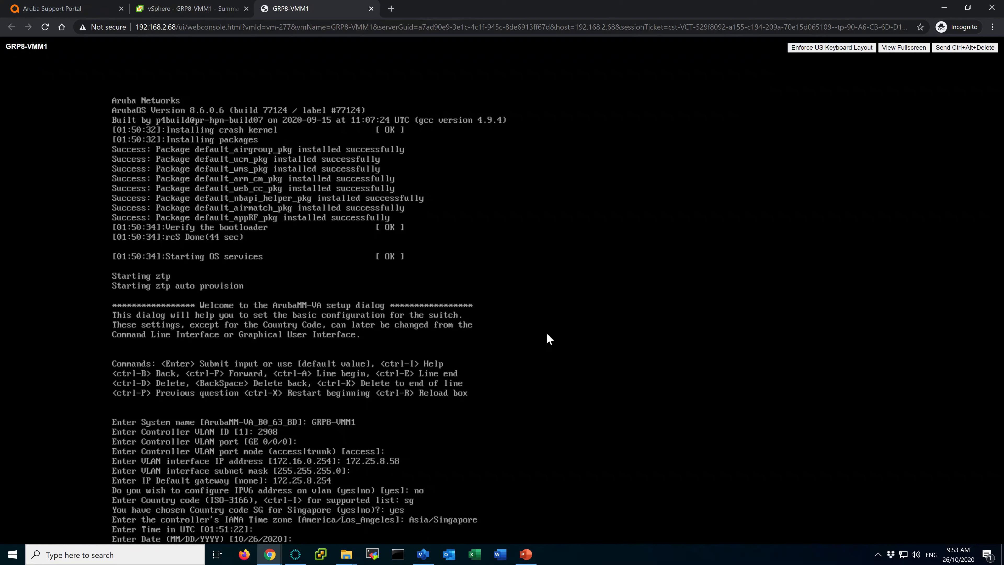
key("Return")
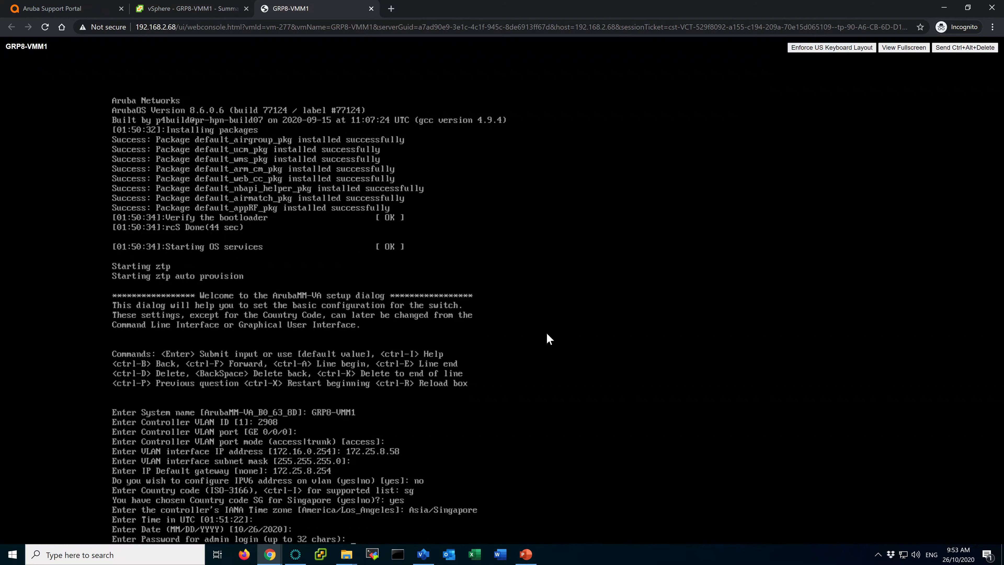
Enter and confirm the admin password.
type("********")
key("Return")
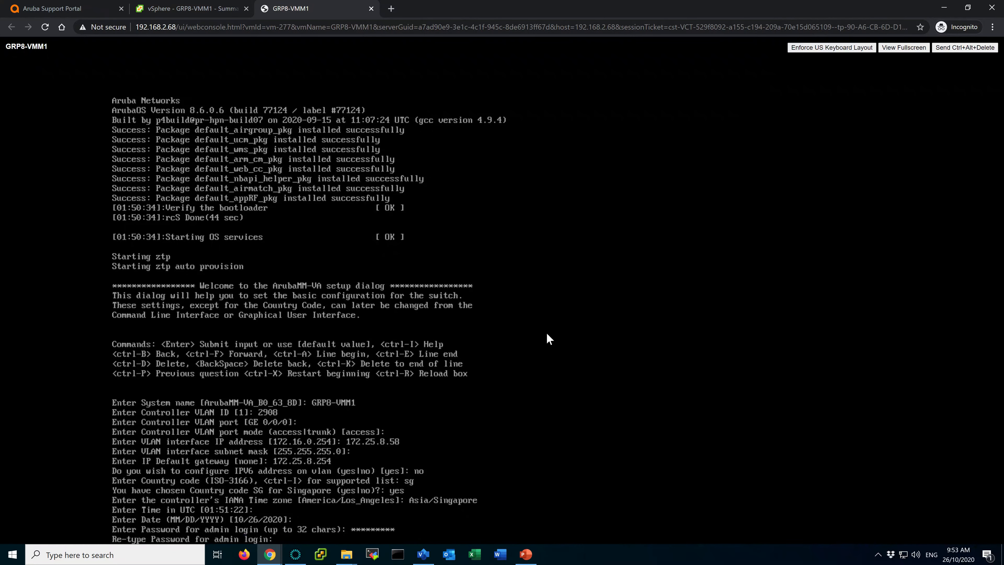
type("*****")
key("Return")
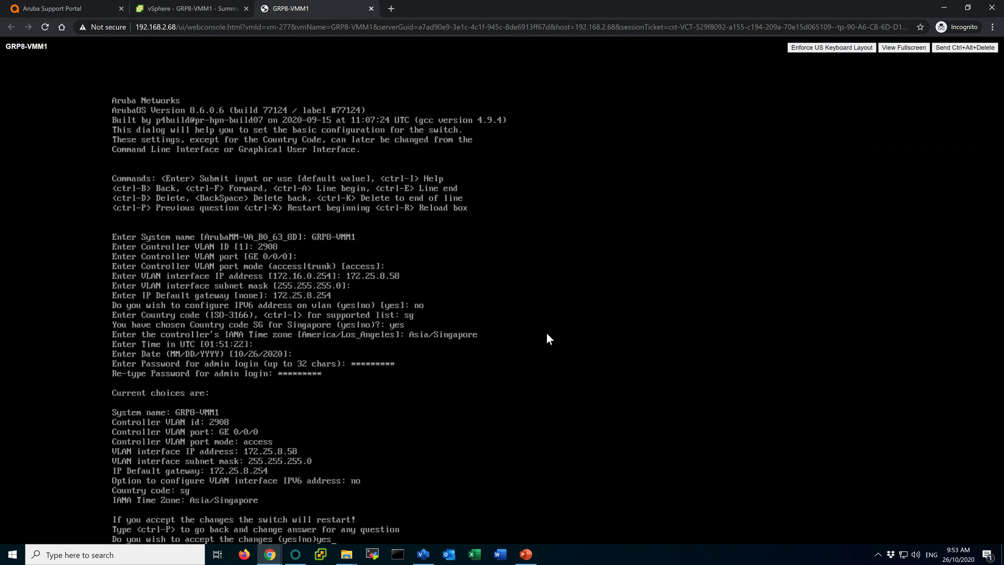
Answer yes to save GRP8-VMM1's setup and restart, then return to the lab slides.
type("yes")
key("Return")
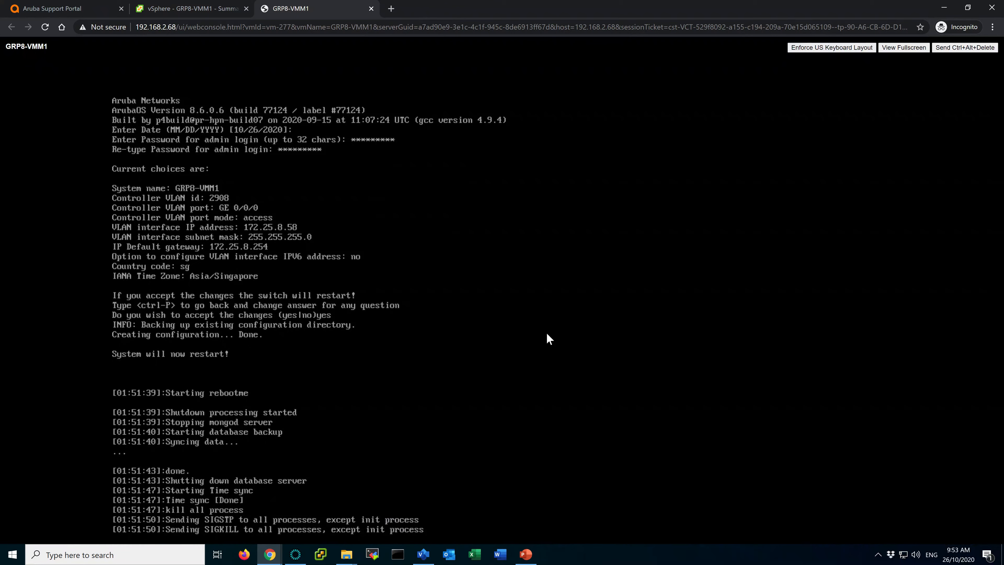
left_click(525, 554)
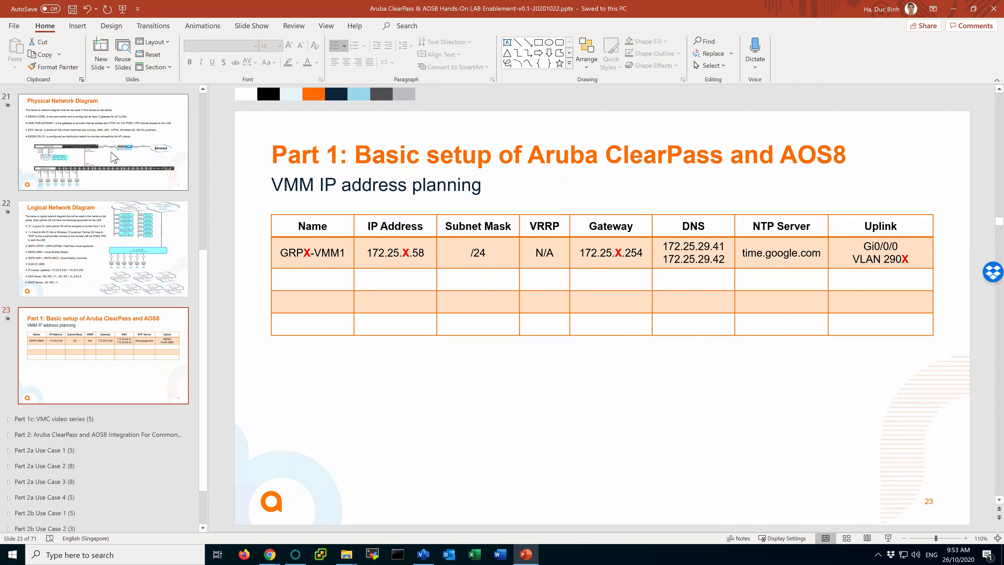
On slide 20, go over the Import VMM to ESXi and initial configuration steps.
left_click_drag(204, 289, 204, 243)
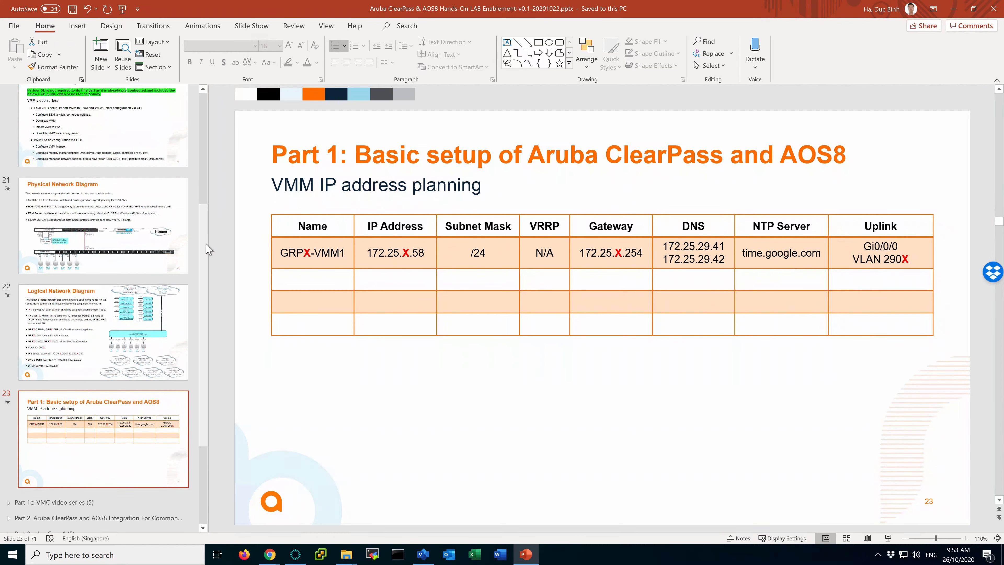
left_click(109, 112)
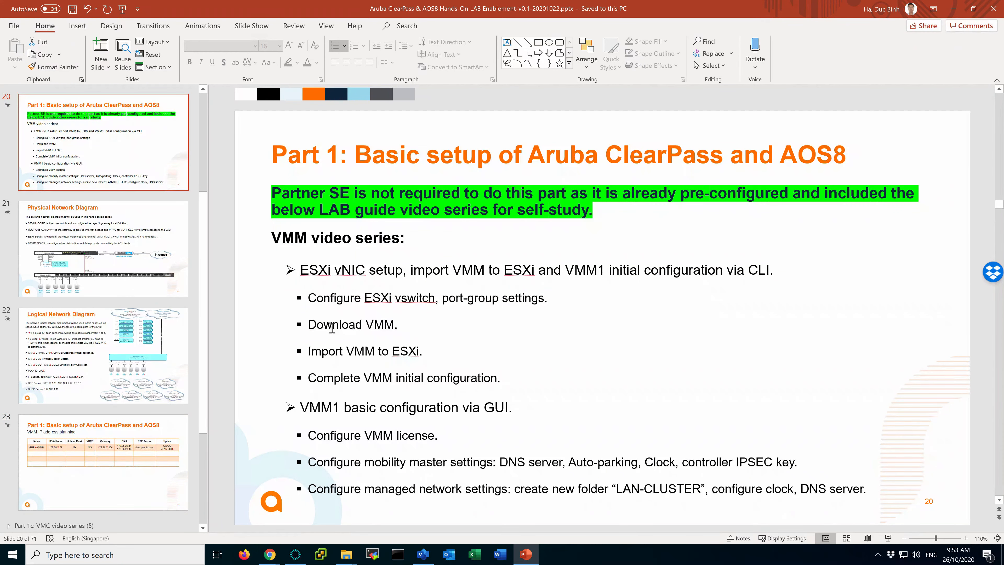
left_click_drag(322, 324, 375, 325)
left_click_drag(322, 351, 396, 352)
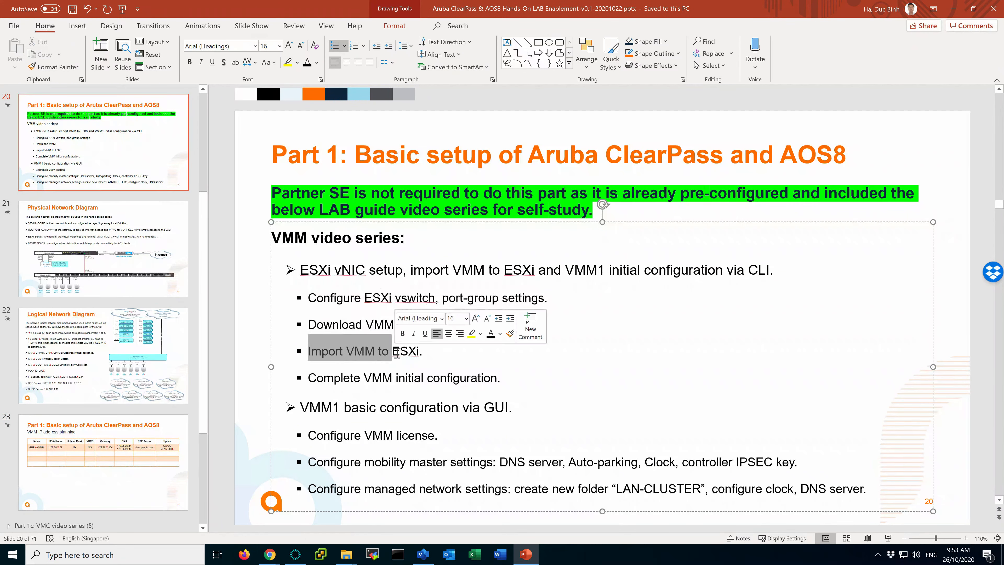
left_click_drag(311, 378, 469, 376)
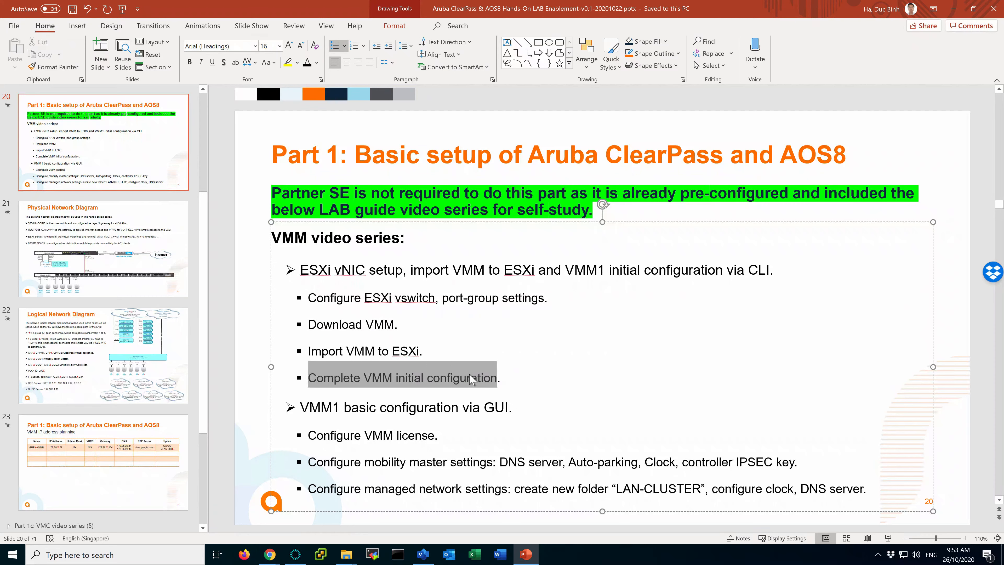
Highlight the Configure VMM license step, then bring up the GRP8-VMM1 console window.
left_click(449, 435)
left_click_drag(335, 437, 427, 436)
left_click(443, 439)
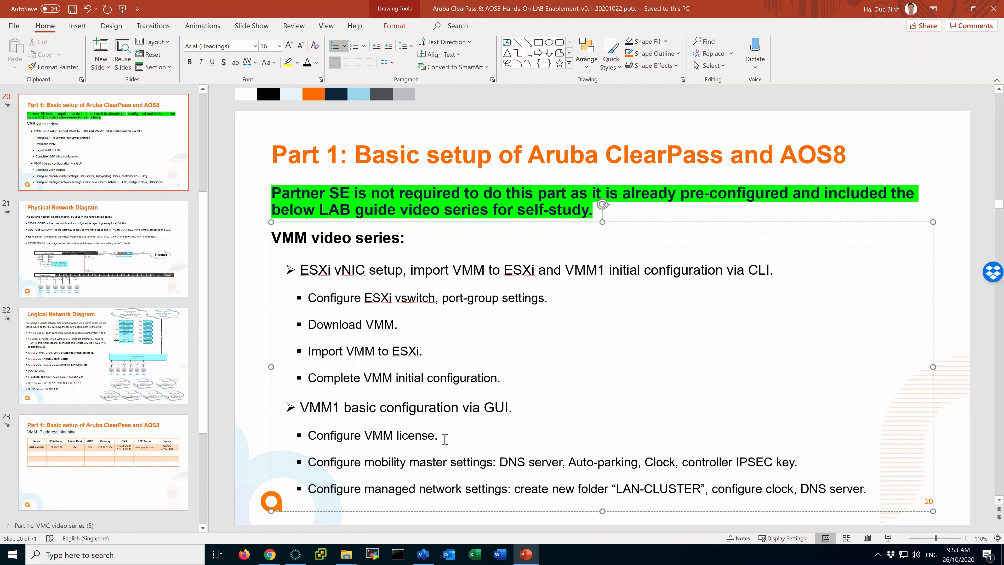
mouse_move(269, 556)
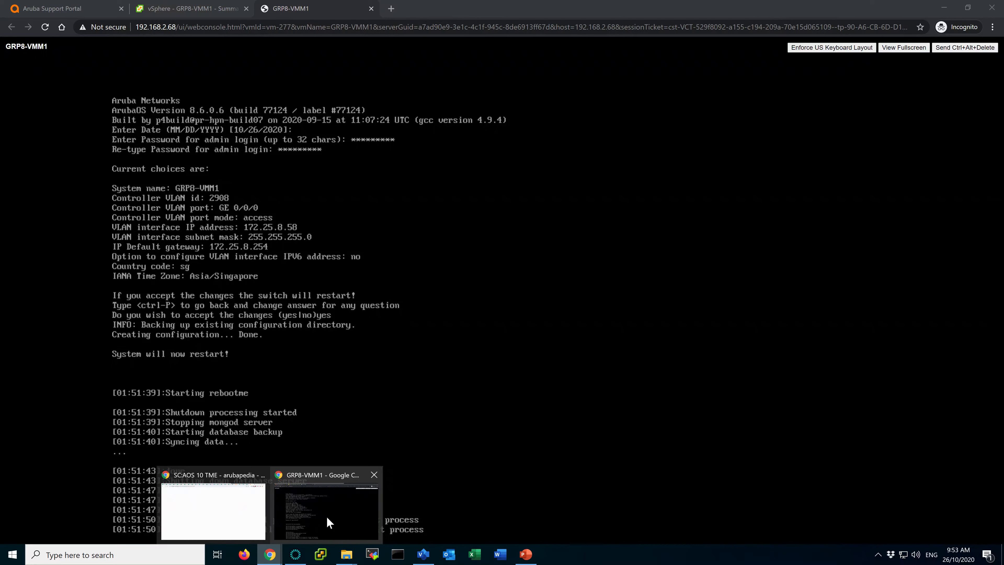
left_click(327, 518)
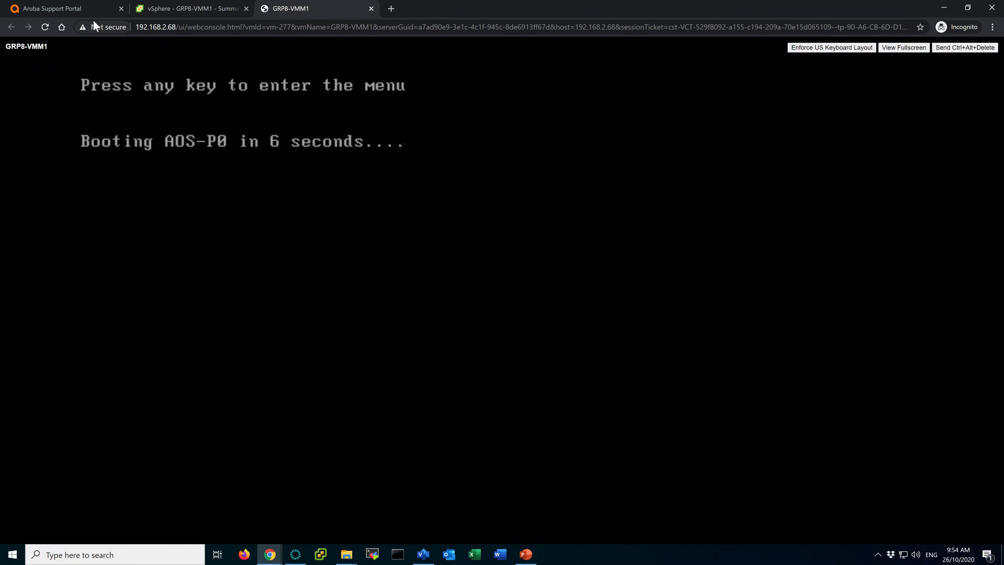
From the Aruba Support Portal home, open License Management and start a Trial Licenses order.
left_click(90, 11)
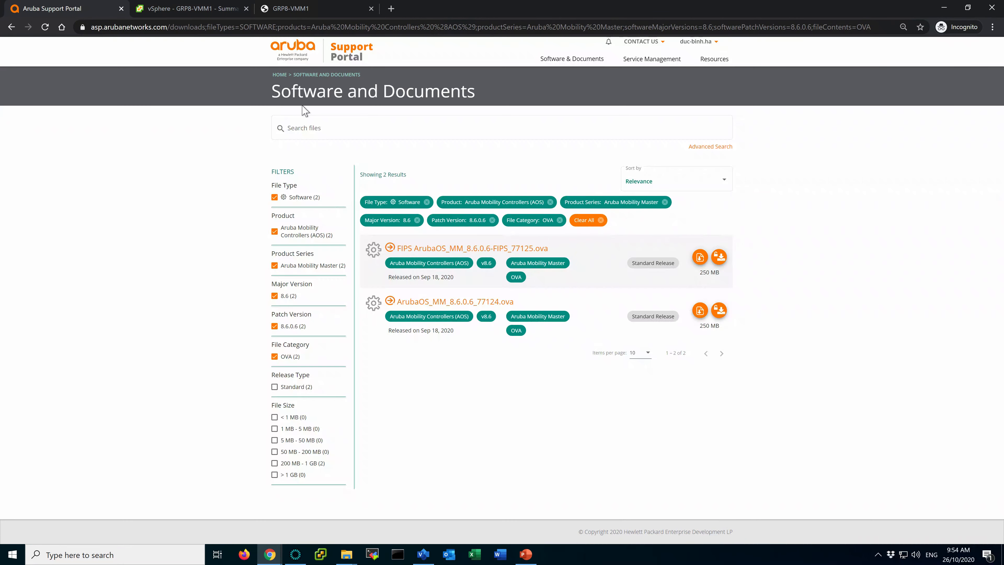
left_click(333, 66)
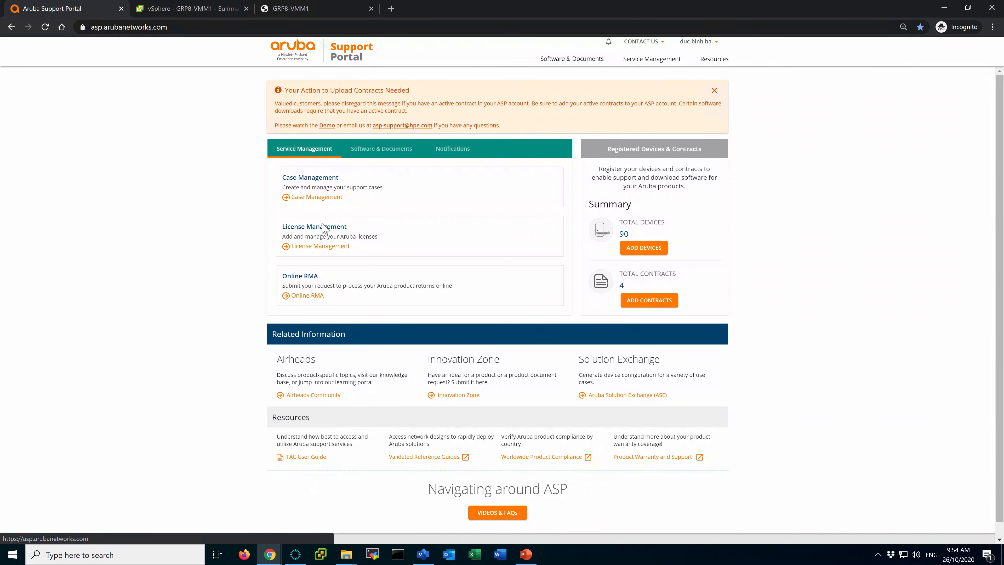
left_click(313, 246)
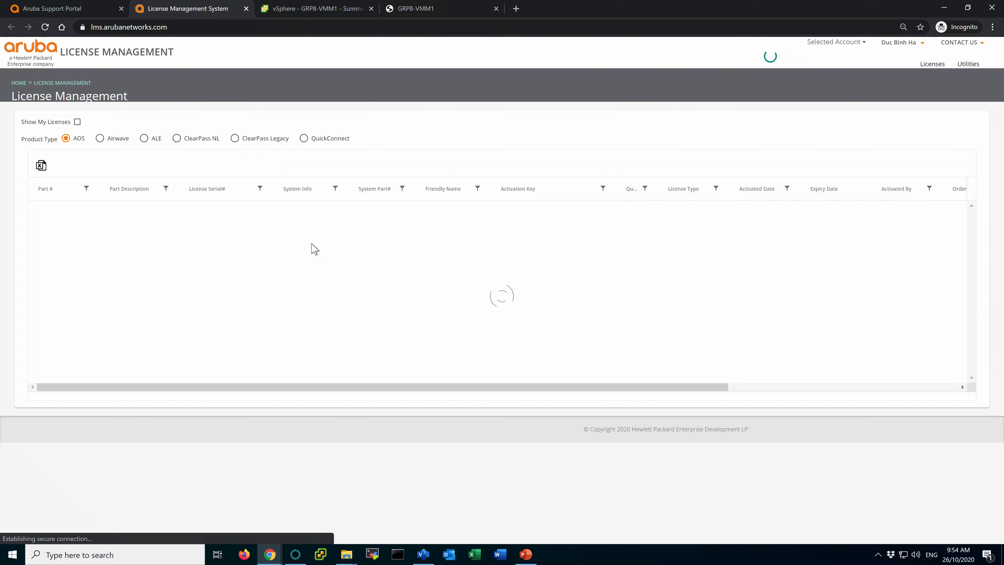
left_click(930, 65)
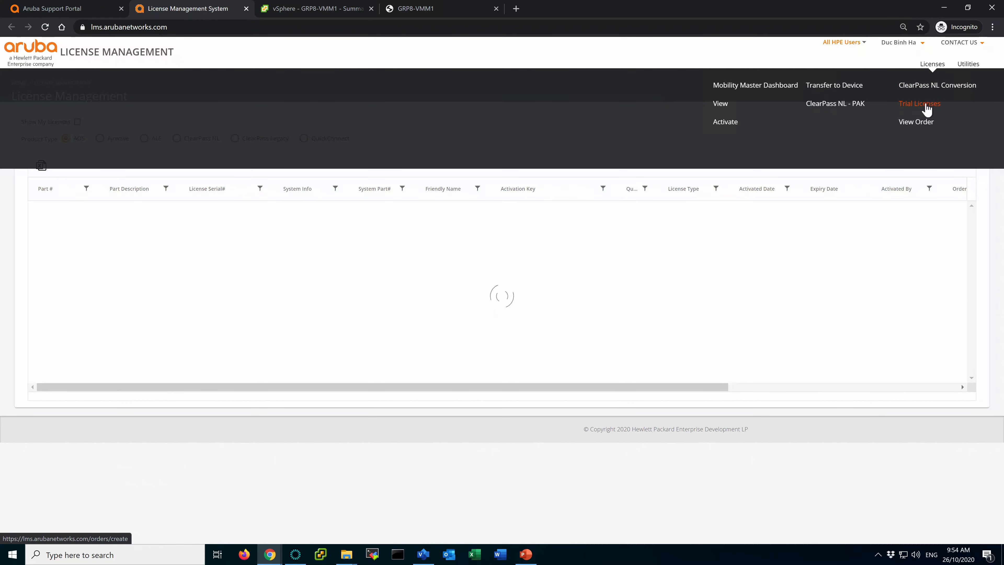
left_click(914, 105)
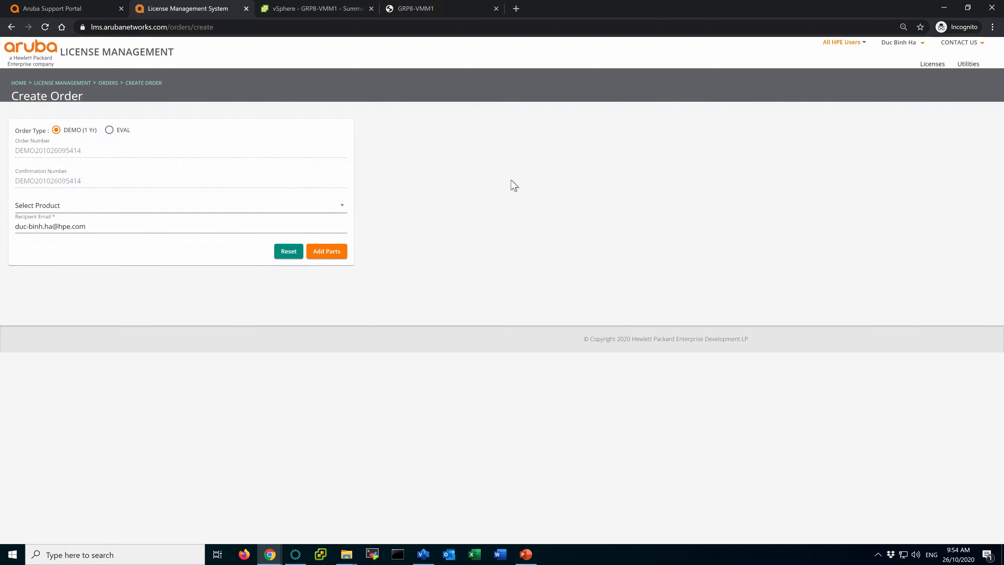
Make the order an evaluation order for the AOS product.
left_click(109, 131)
left_click(120, 208)
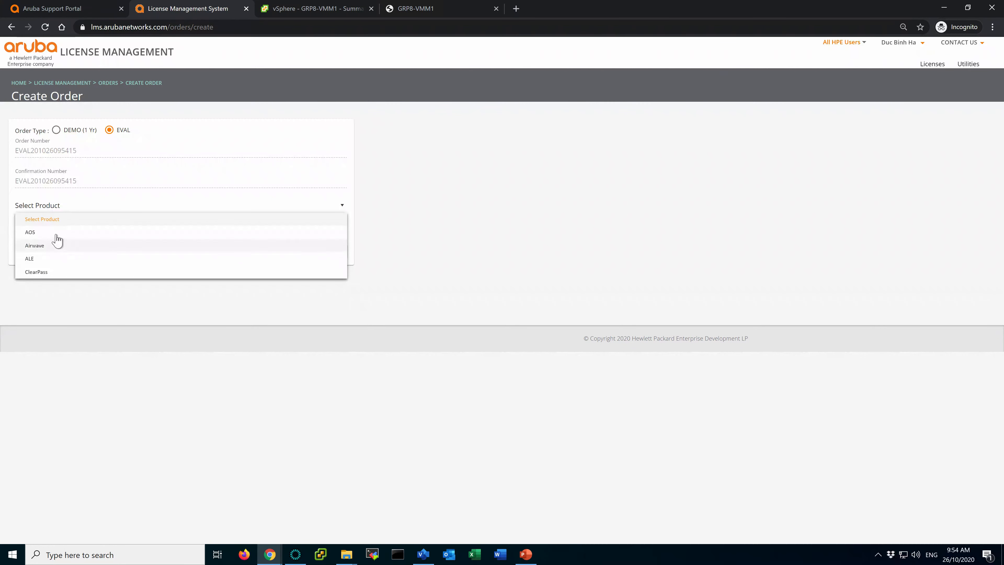
left_click(45, 232)
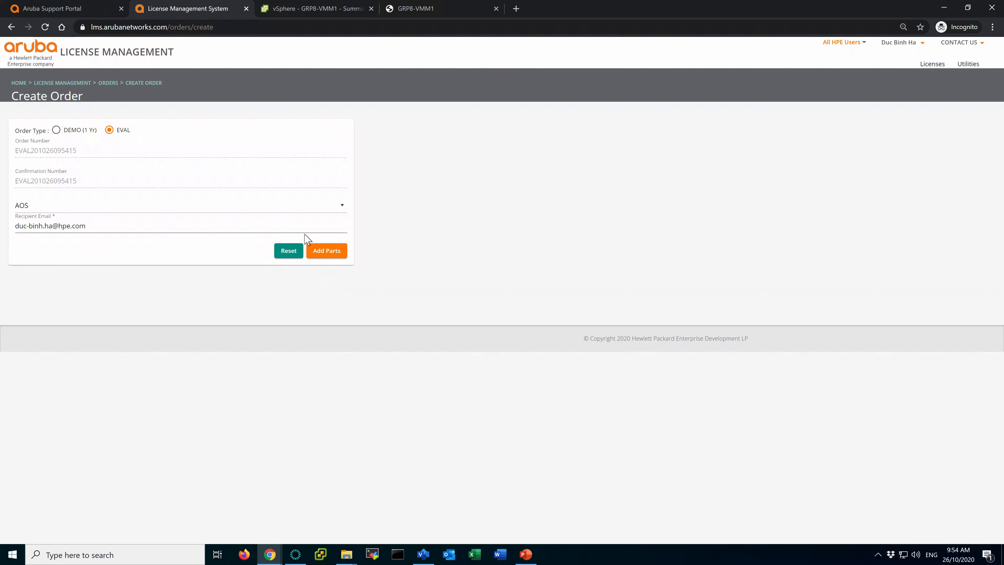
left_click(331, 251)
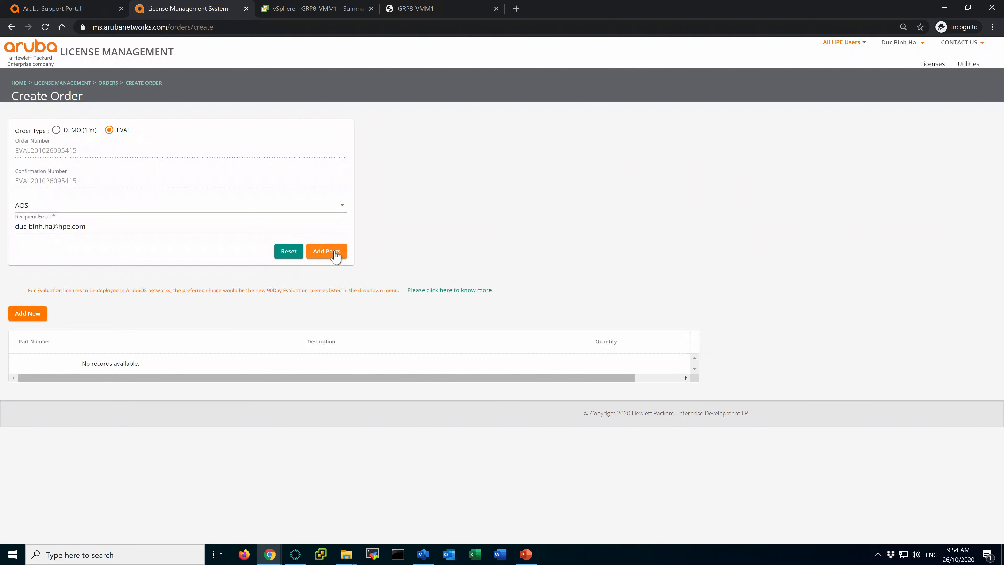
Add the 90D-MM-VA-10K Mobility Master part to the order.
left_click(27, 313)
left_click(321, 255)
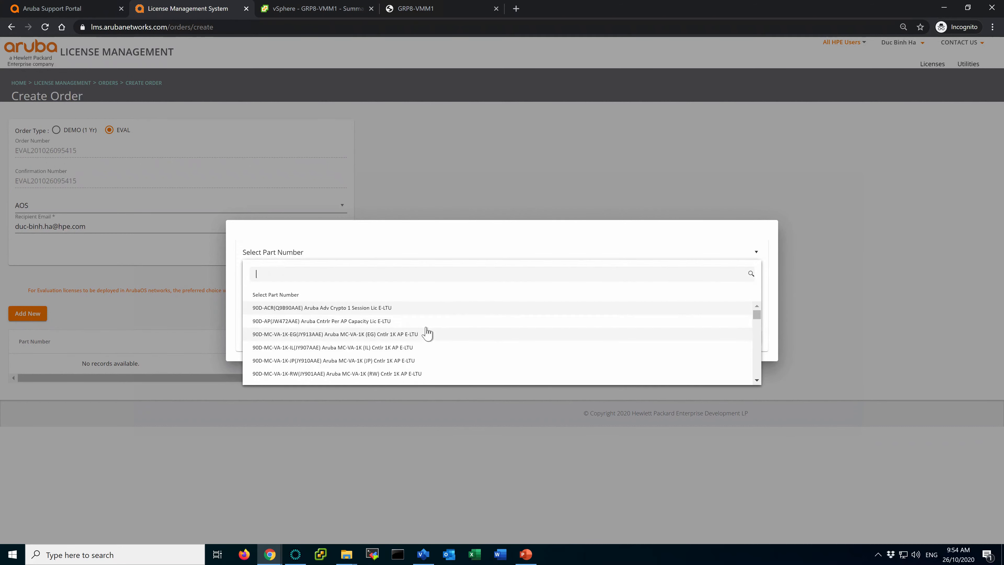
scroll(417, 360, "down", 1)
scroll(416, 360, "down", 2)
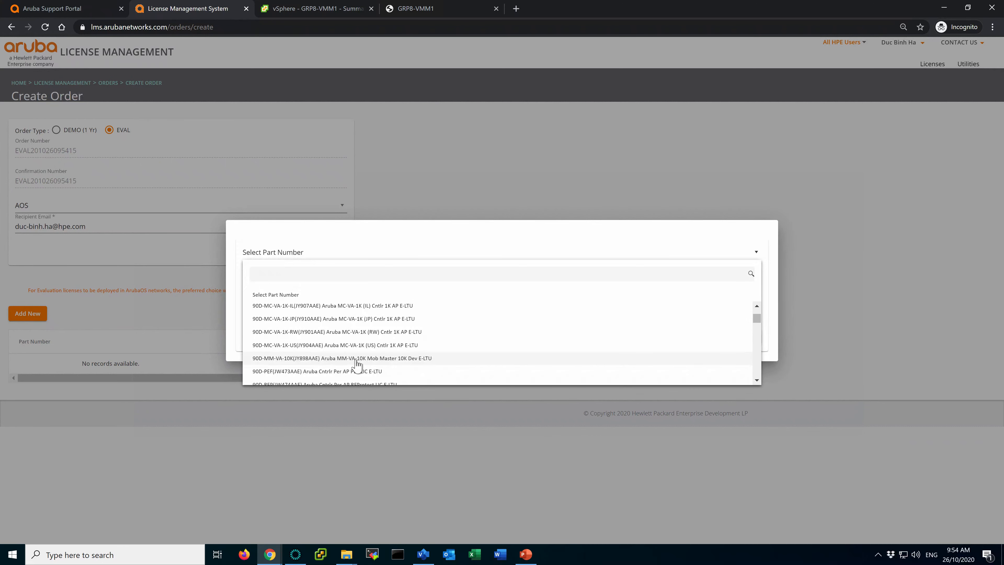
left_click(356, 359)
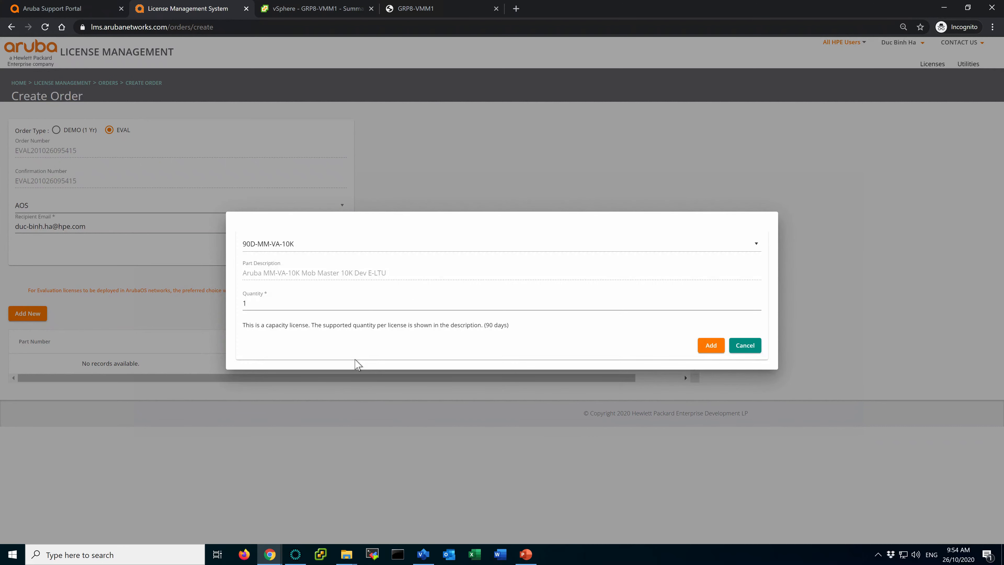
left_click(711, 345)
Add the 90D-MC-VA-1K-RW controller part to the order.
left_click(28, 313)
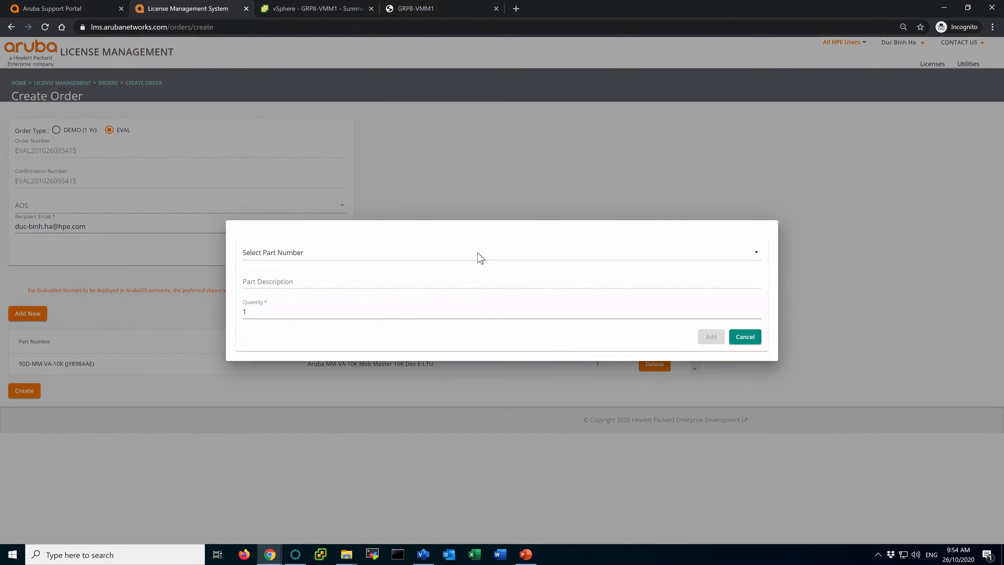
left_click(422, 257)
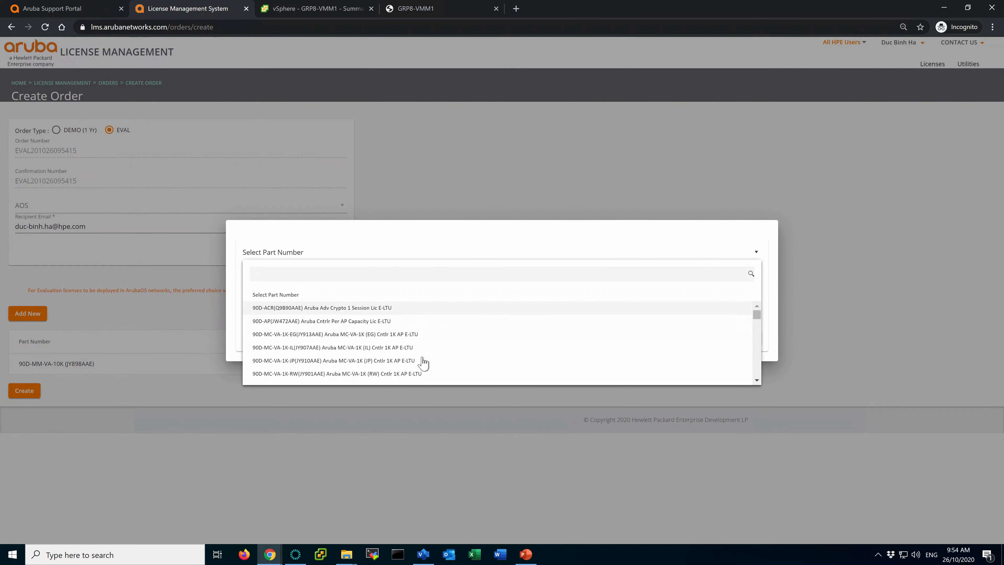
scroll(427, 371, "down", 3)
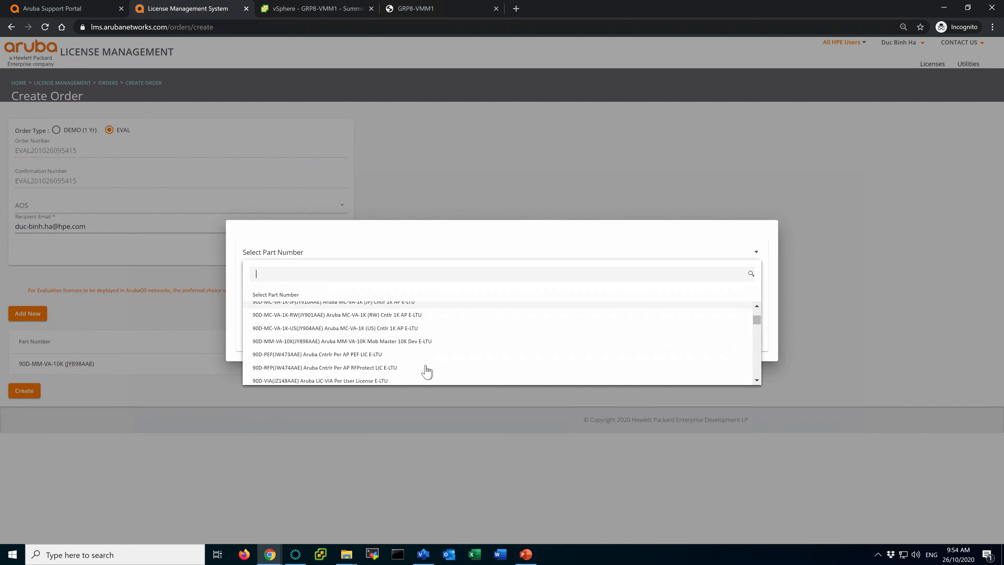
scroll(427, 371, "down", 1)
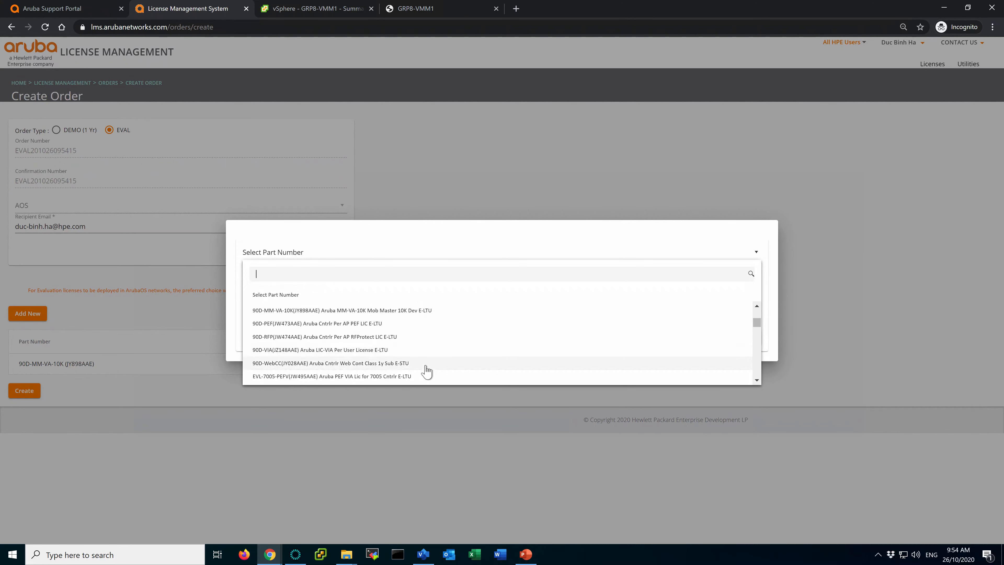
scroll(427, 370, "up", 3)
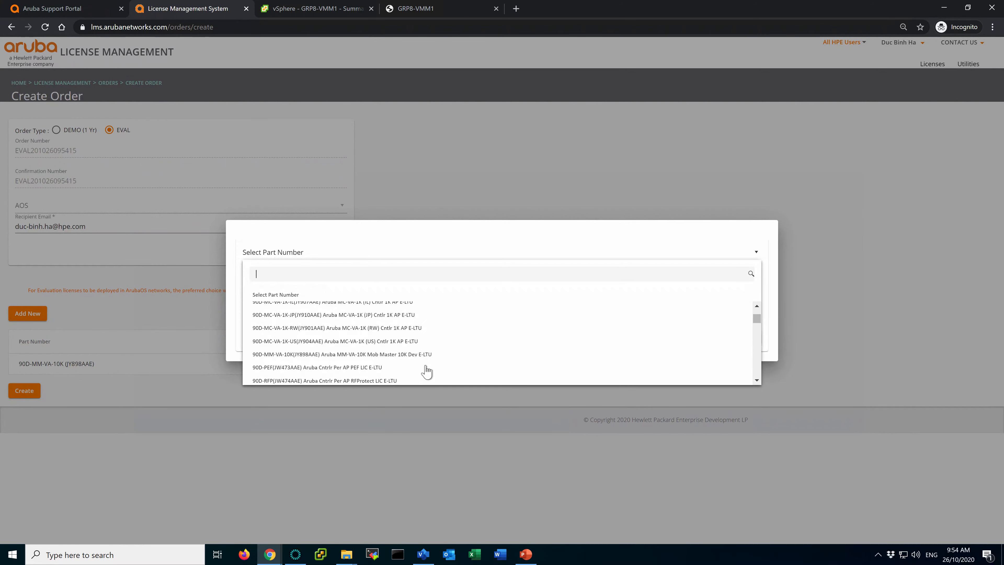
scroll(427, 371, "up", 1)
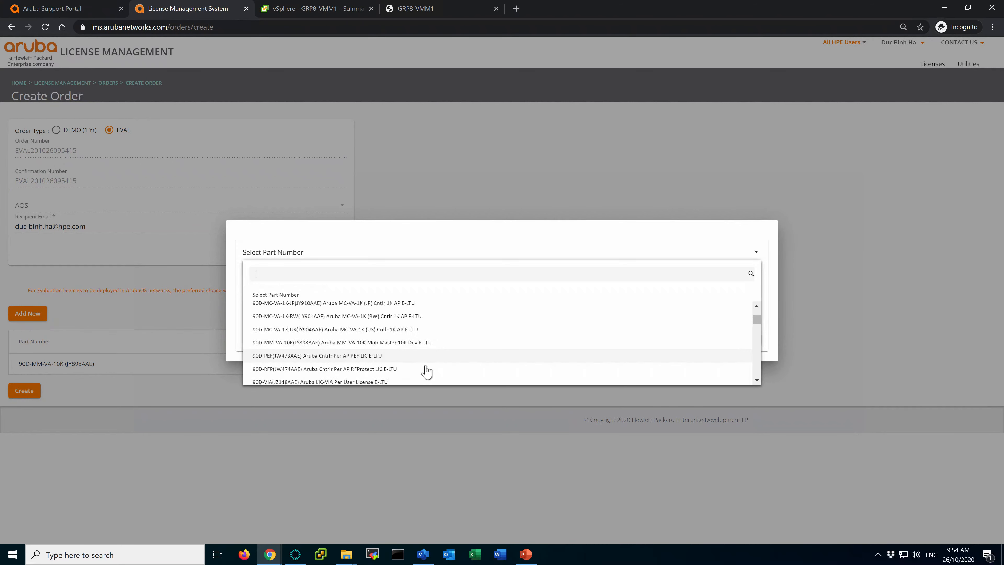
scroll(426, 371, "up", 1)
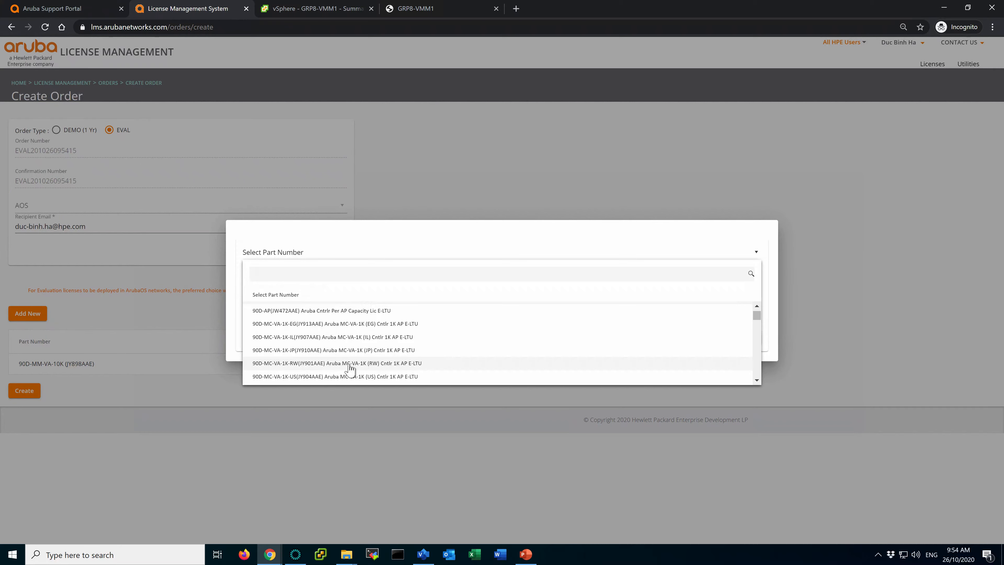
left_click(361, 366)
left_click(711, 345)
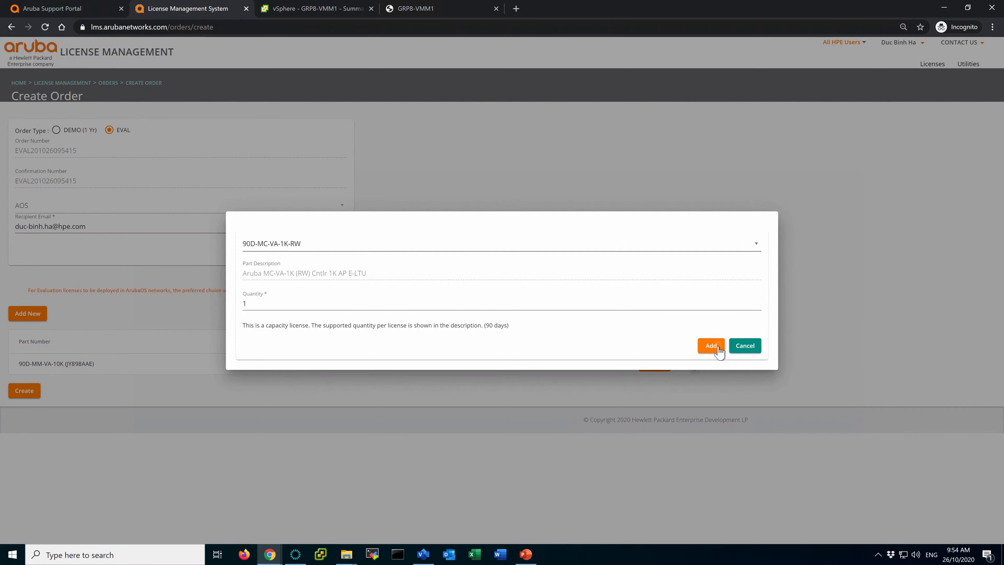
Add the 90D-AP per-AP capacity part, adjusting the number of APs.
left_click(39, 315)
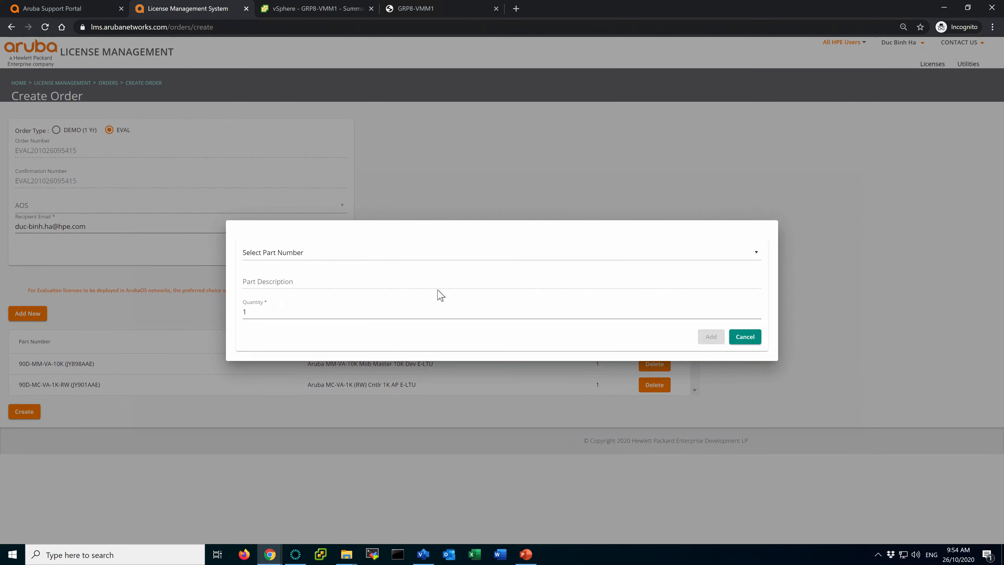
left_click(400, 319)
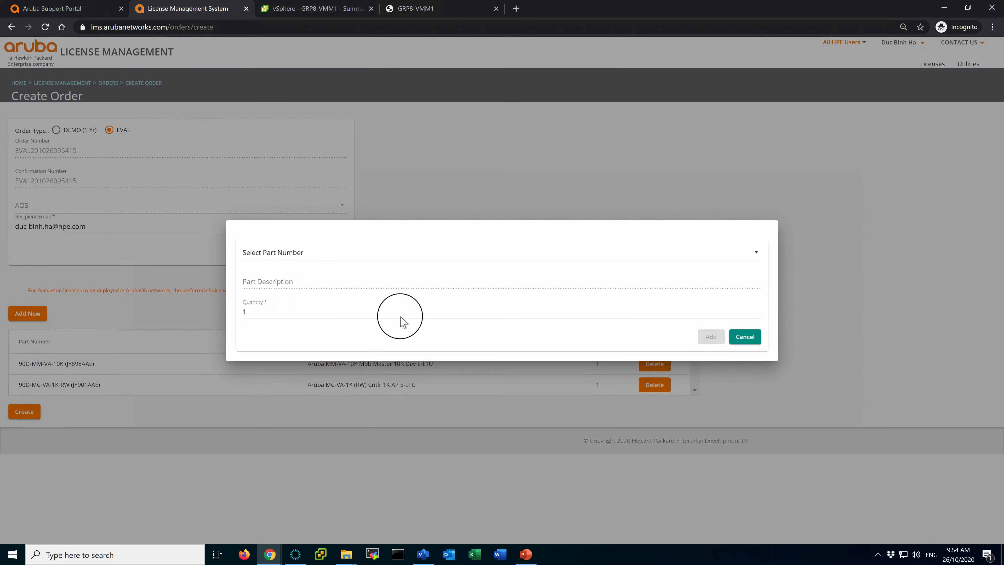
left_click(459, 253)
scroll(446, 337, "down", 4)
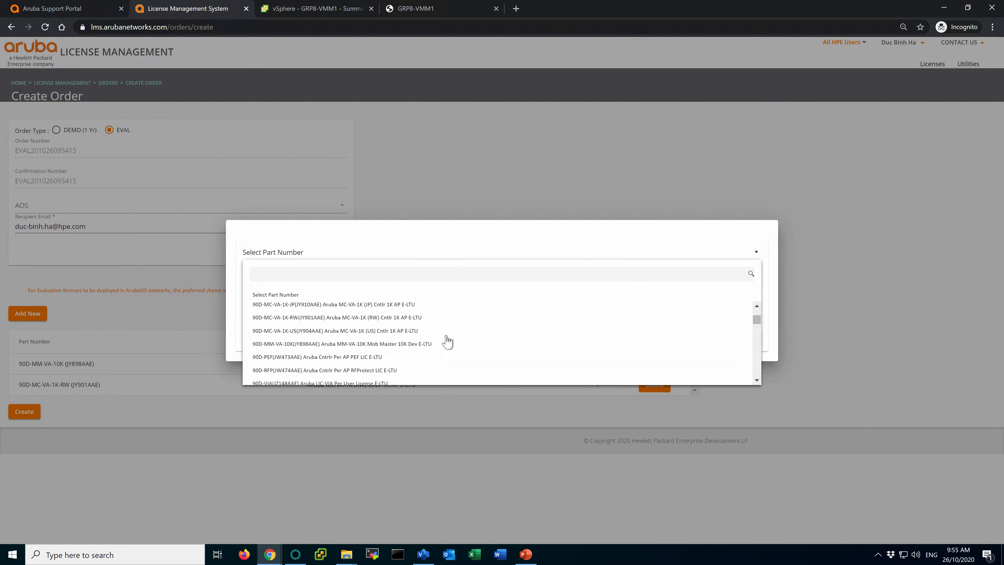
scroll(446, 337, "up", 4)
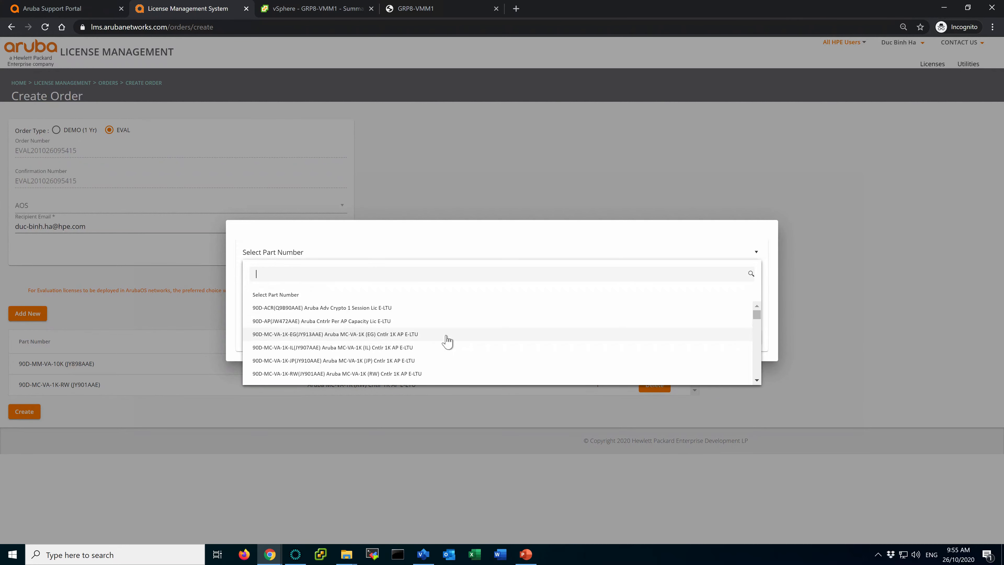
left_click(367, 321)
left_click(332, 306)
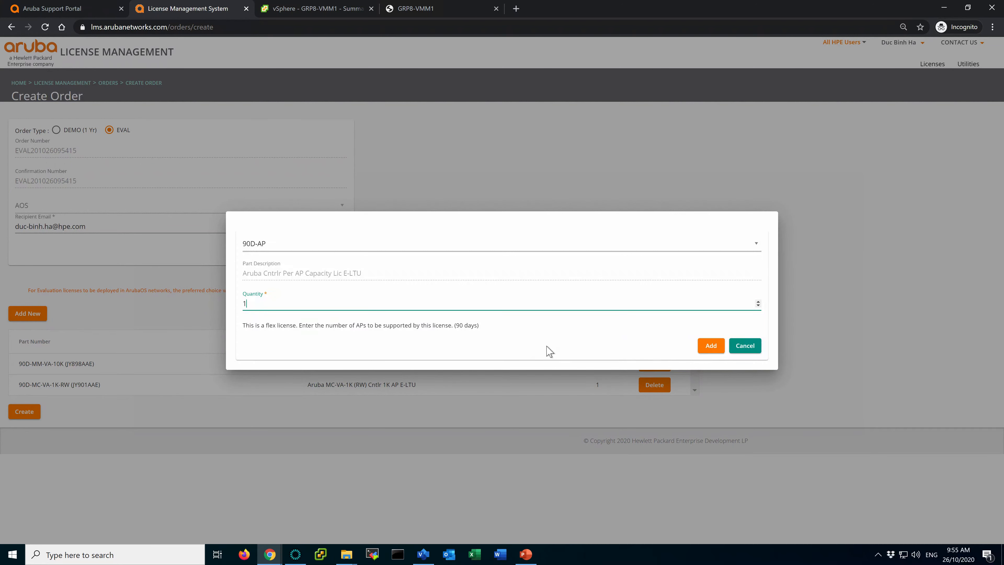
left_click(716, 347)
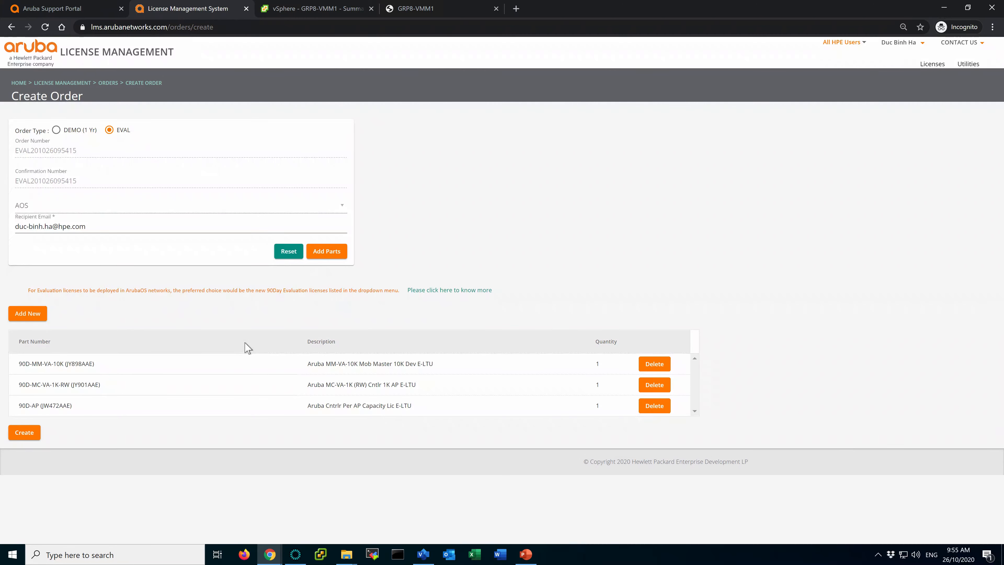
Add the 90D-PEF and 90D-RFP licences to the order.
left_click(26, 314)
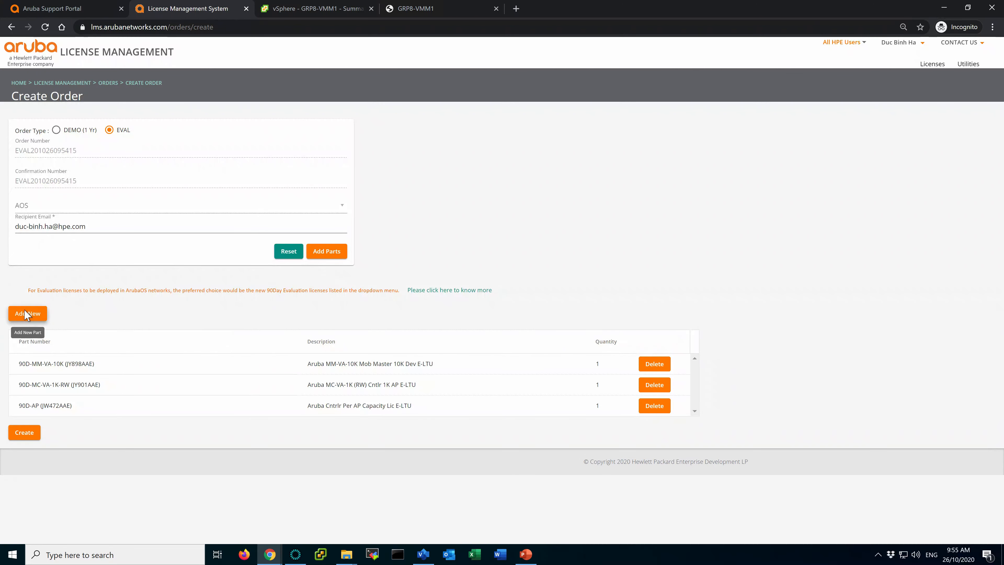
left_click(416, 261)
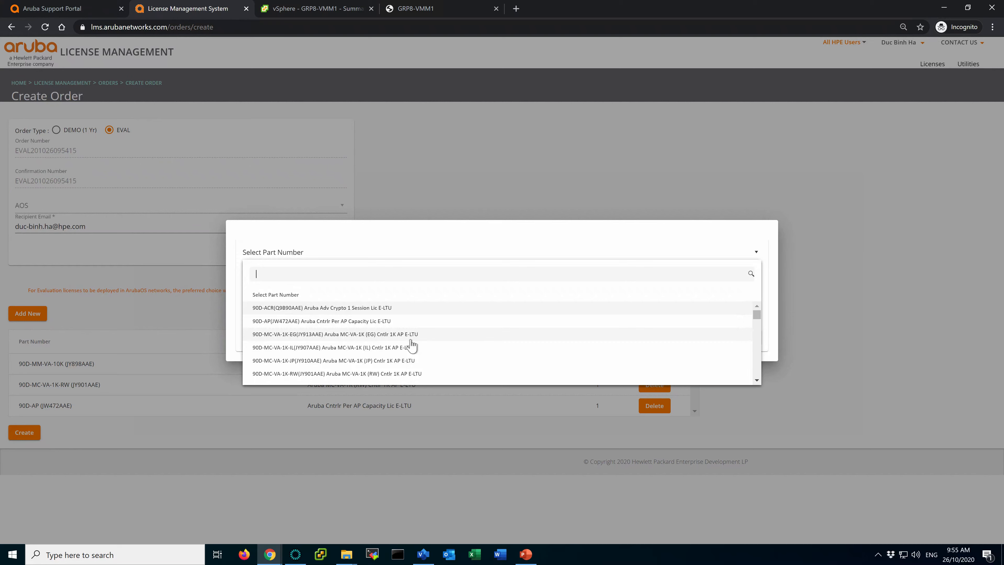
scroll(410, 344, "down", 3)
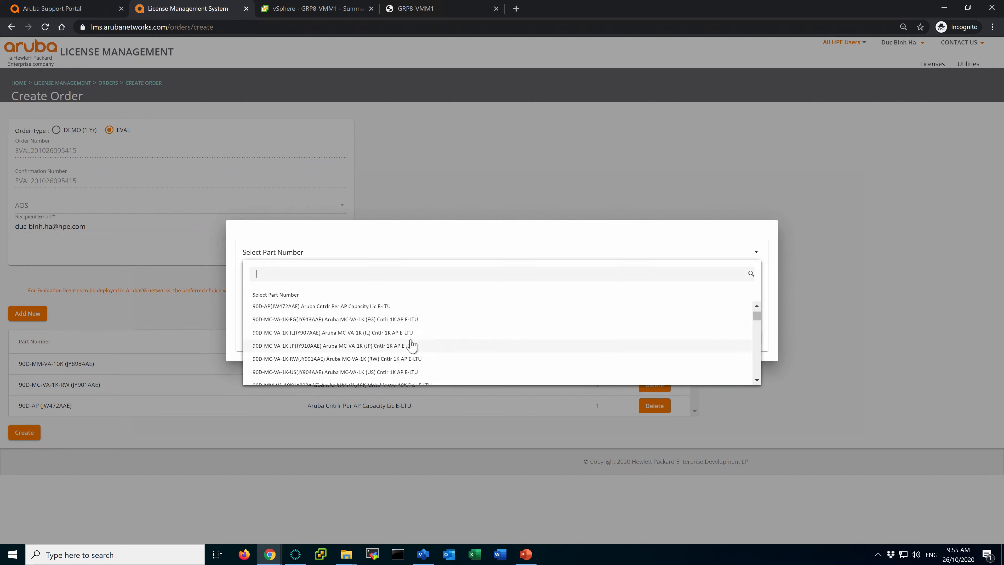
left_click(359, 352)
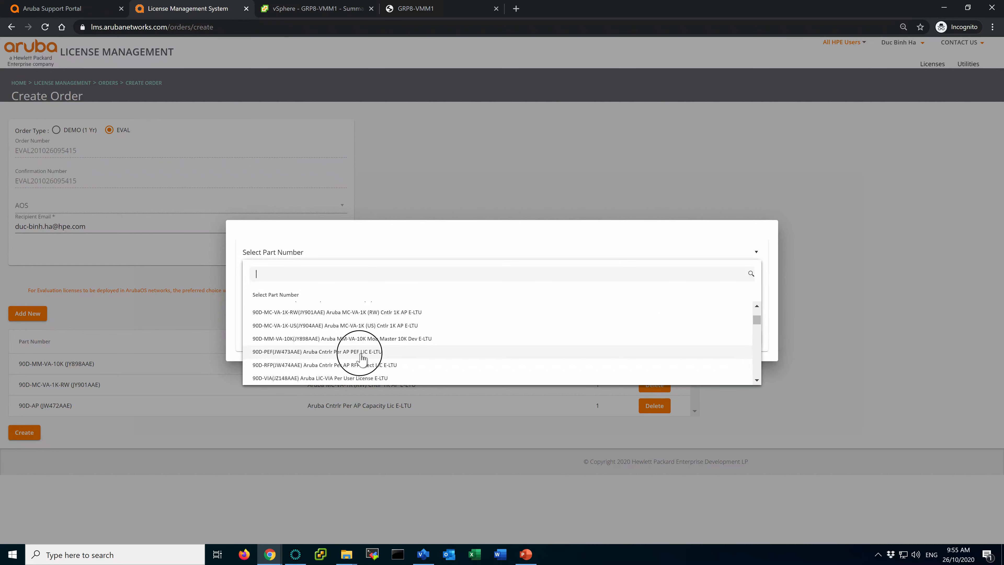
left_click(711, 345)
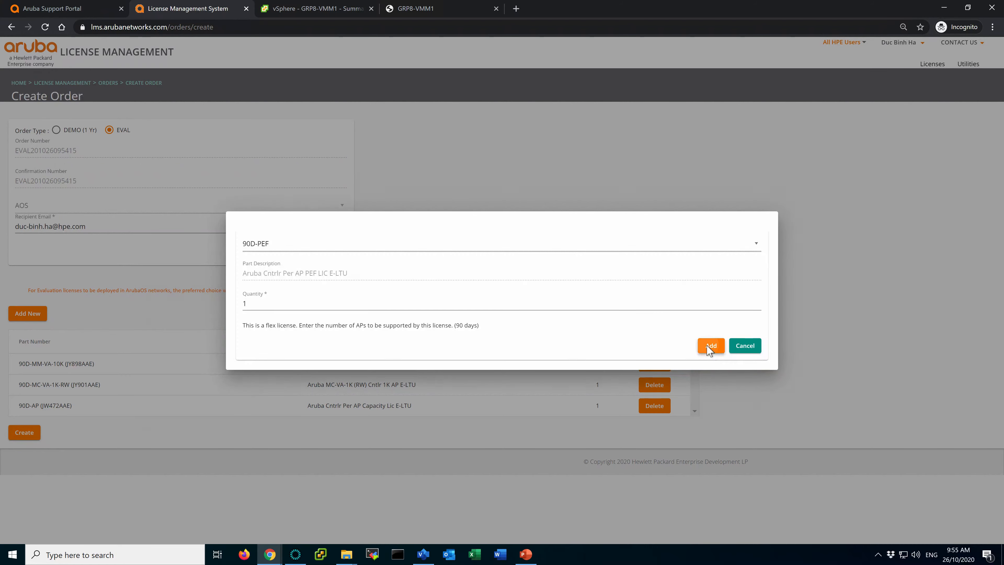
left_click(28, 314)
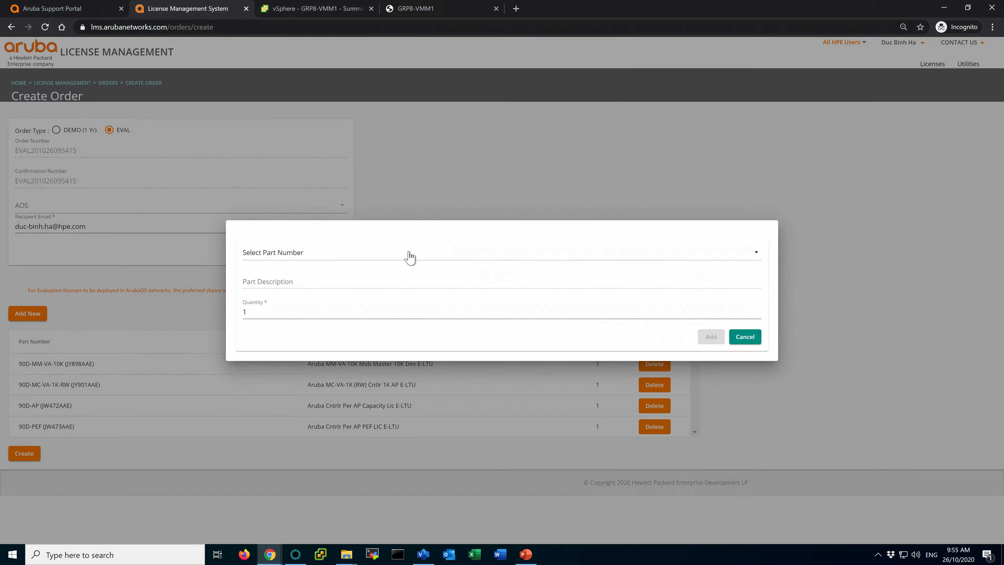
left_click(410, 255)
scroll(430, 343, "down", 3)
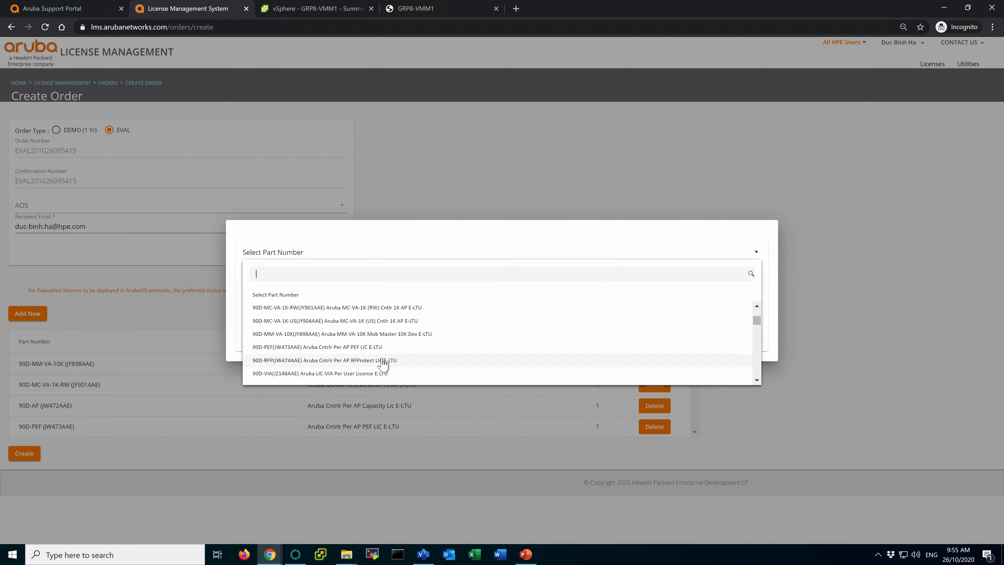
left_click(383, 360)
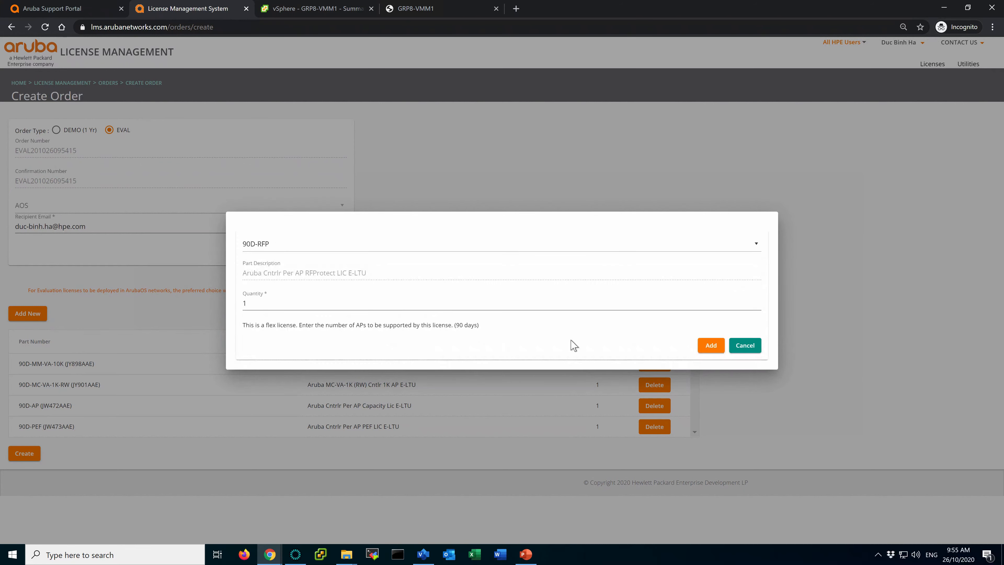
left_click(714, 345)
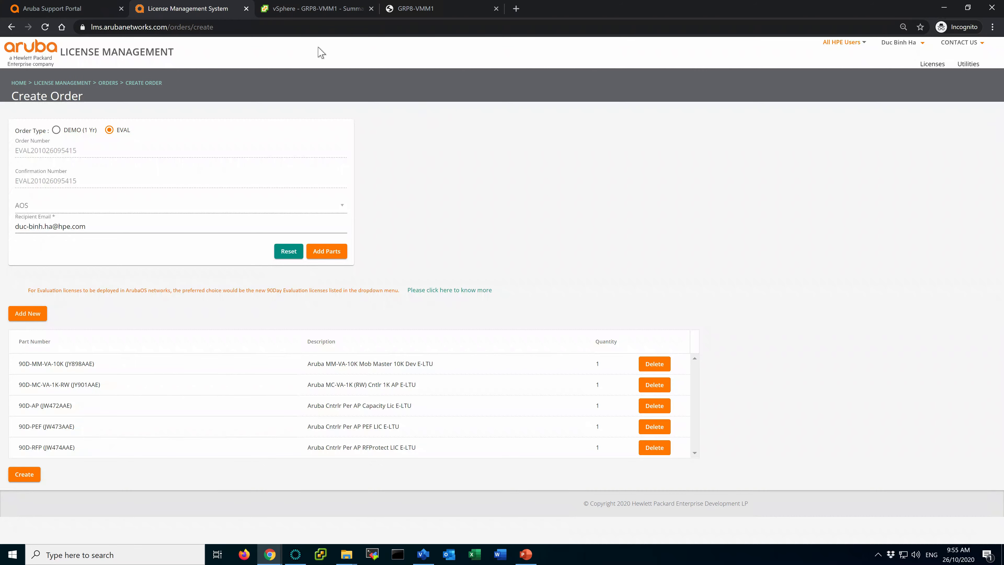
left_click(426, 11)
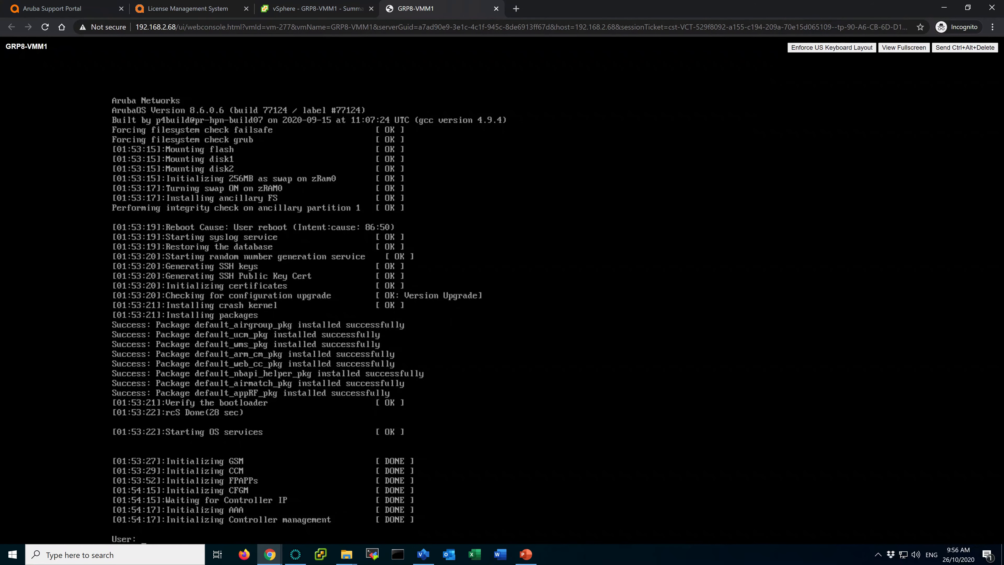
Load 172.25.8.58 in a new Chrome tab, which returns ERR_EMPTY_RESPONSE.
left_click(515, 8)
type("172.25")
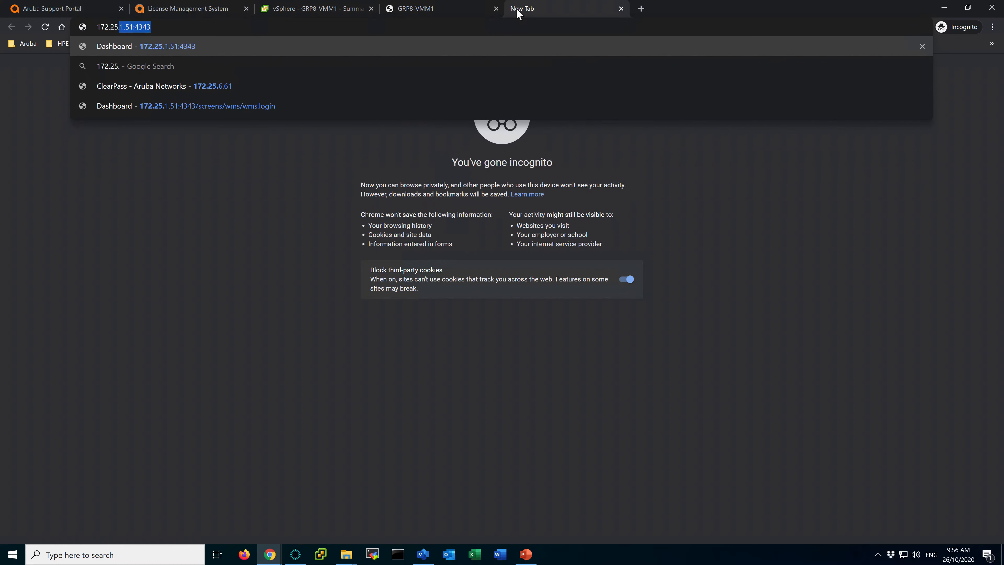
type(".8.58")
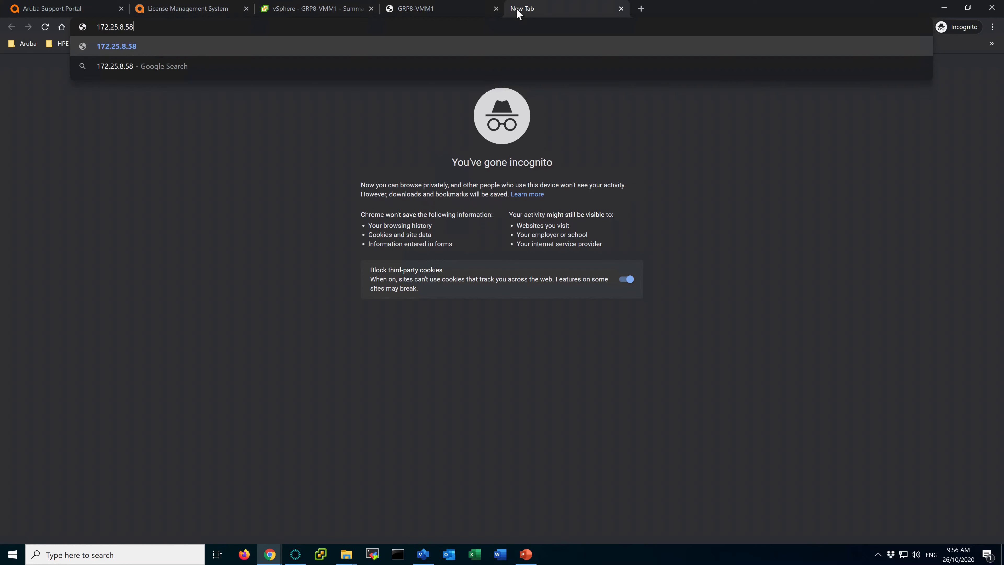
key("Return")
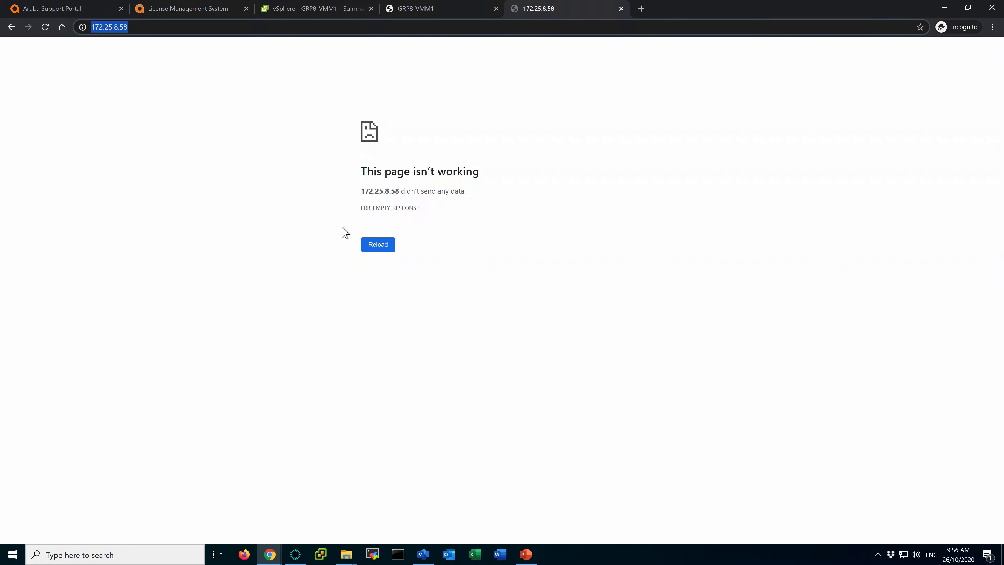
left_click(390, 28)
Log into GRP8-VMM1 as admin, run show ip interface brief, and ping 172.25.8.254 and 8.8.8.8.
left_click(439, 15)
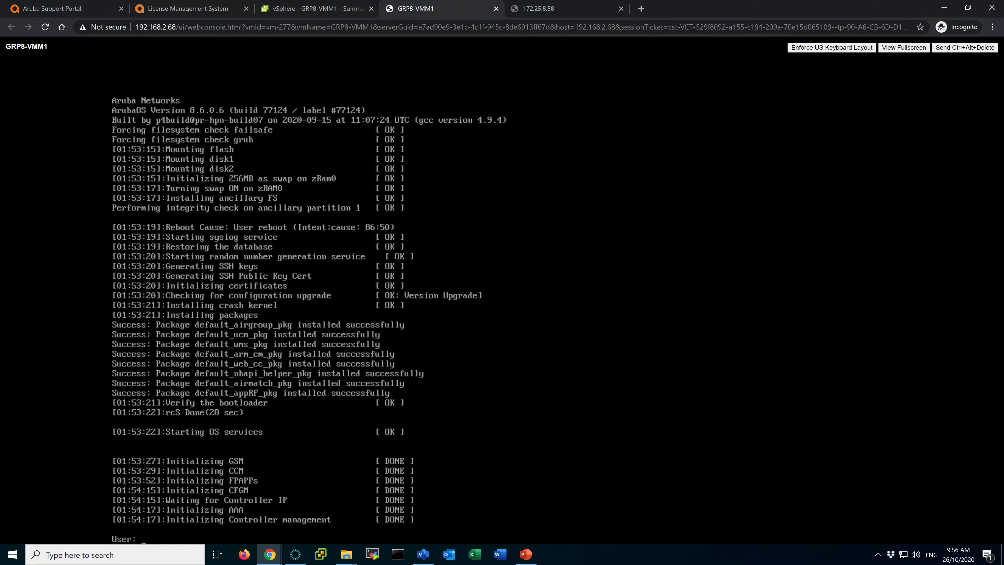
type("admin")
key("Return")
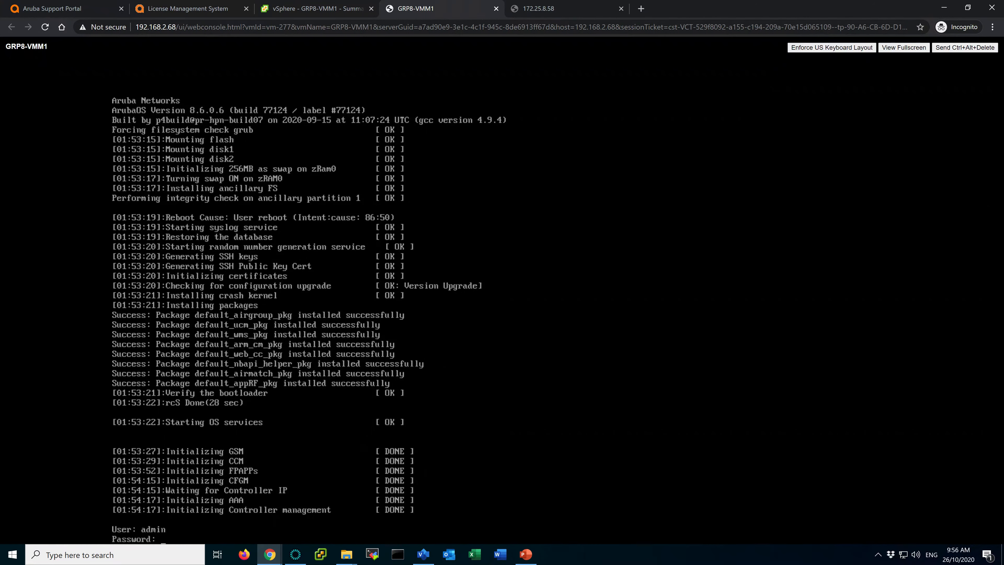
key("Return")
key("Return")
key("Return")
type("show ip interface ")
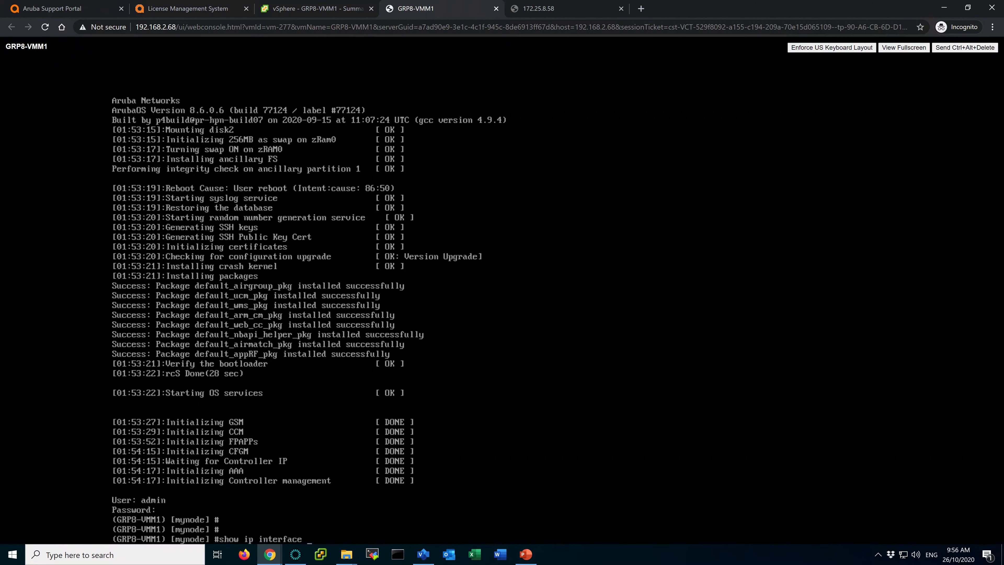
type("brief")
key("Return")
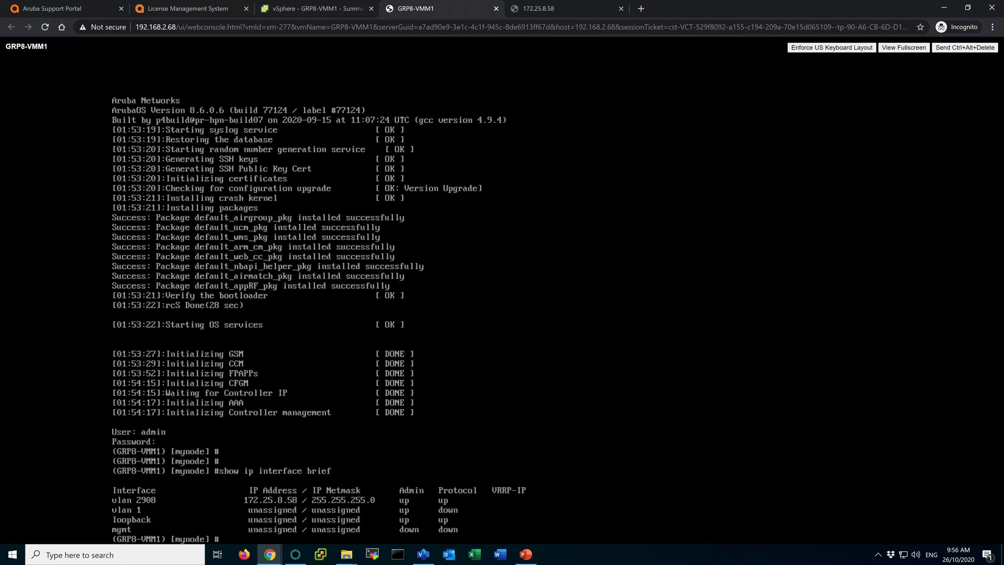
type("ping 172.25.8.254")
key("Return")
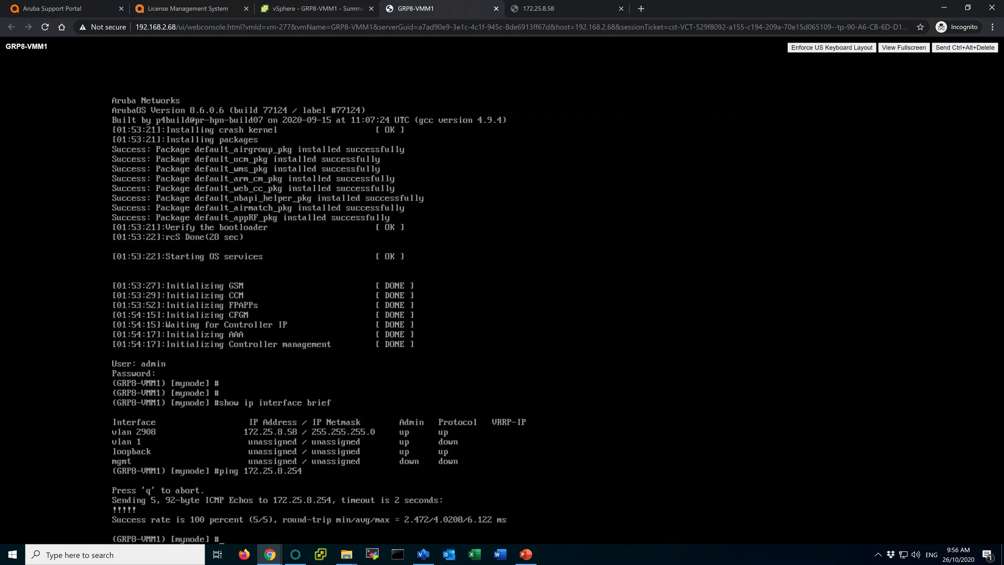
type("ping 8.8.8.")
key("Return")
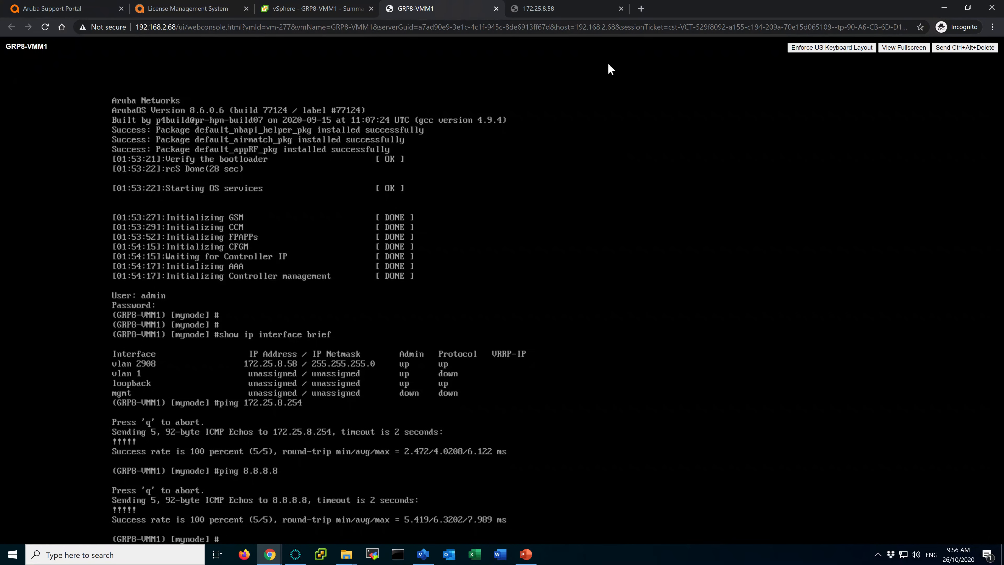
left_click(566, 13)
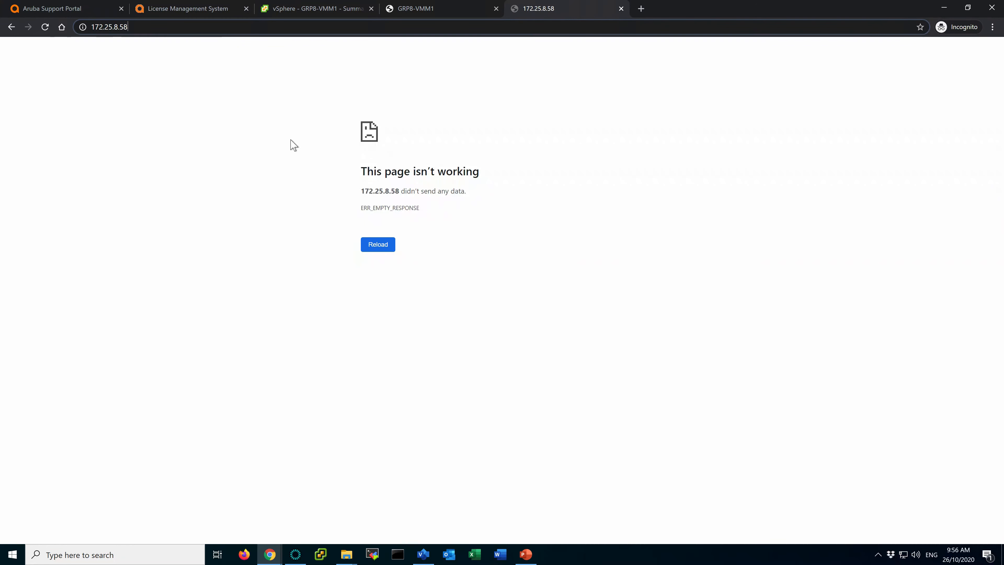
Bypass the certificate warning at 172.25.8.58 and sign in as admin.
left_click(380, 247)
left_click(382, 255)
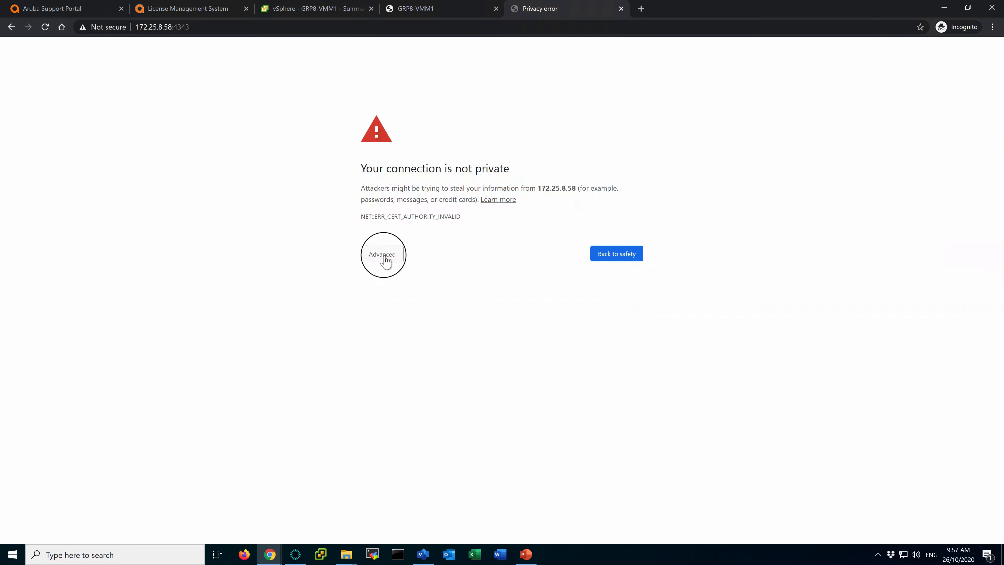
left_click(410, 326)
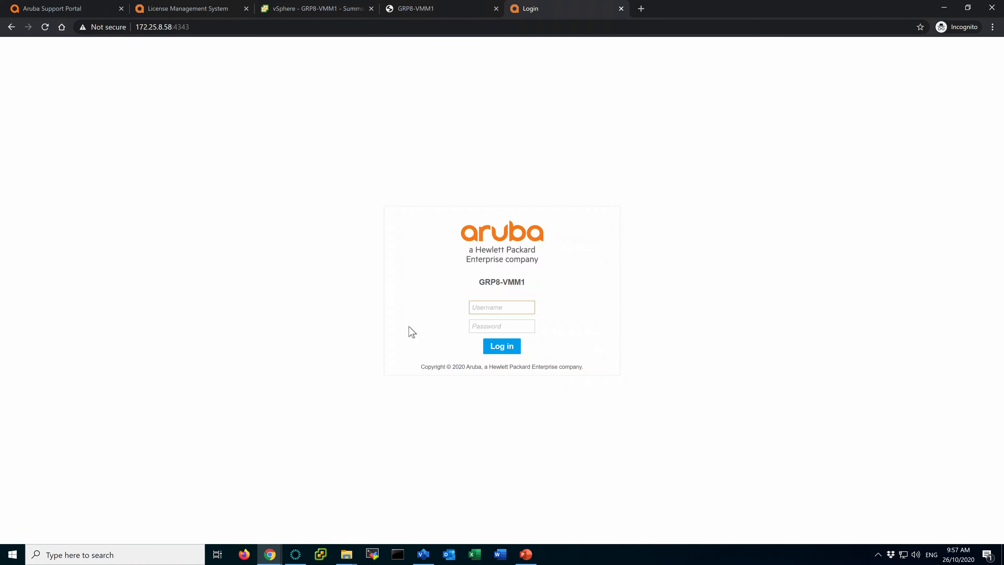
type("admin")
key("Tab")
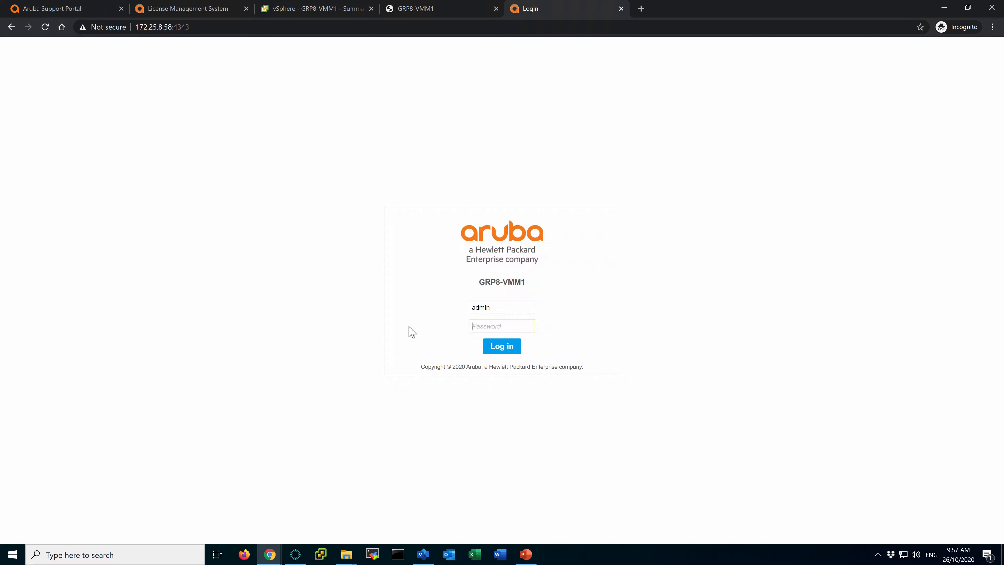
type("a")
key("Return")
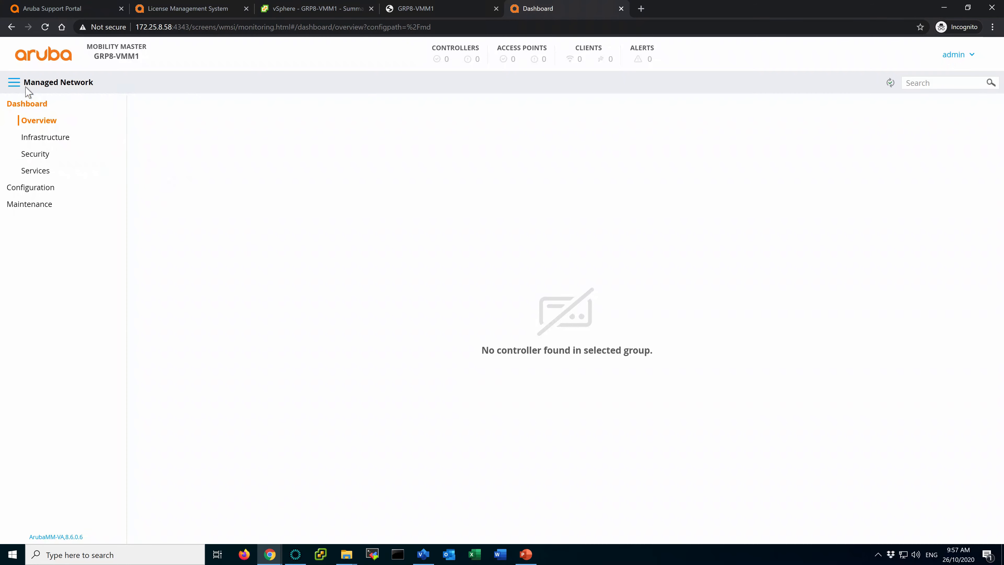
Open the Mobility Master node's Configuration > System > License page.
left_click(13, 84)
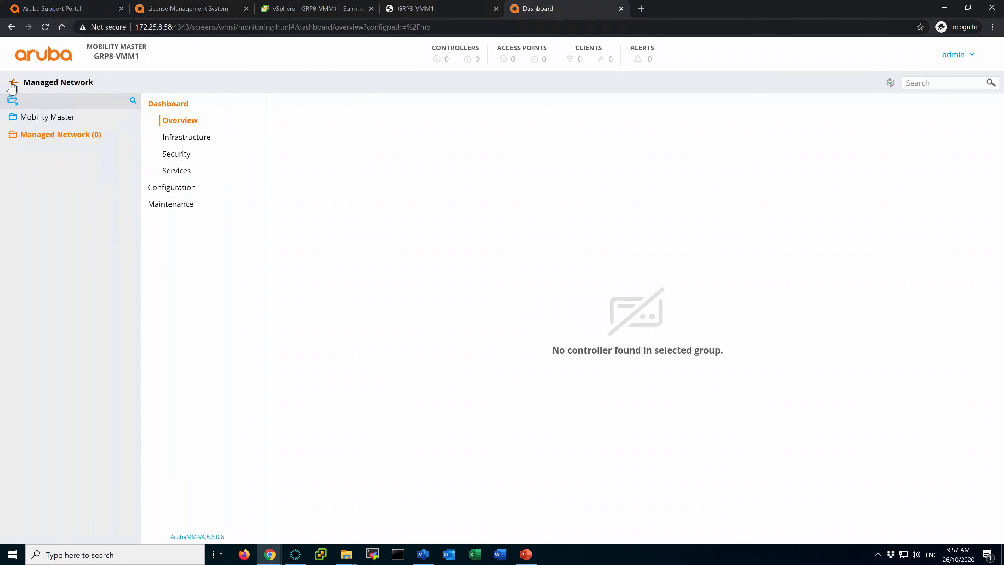
left_click(14, 121)
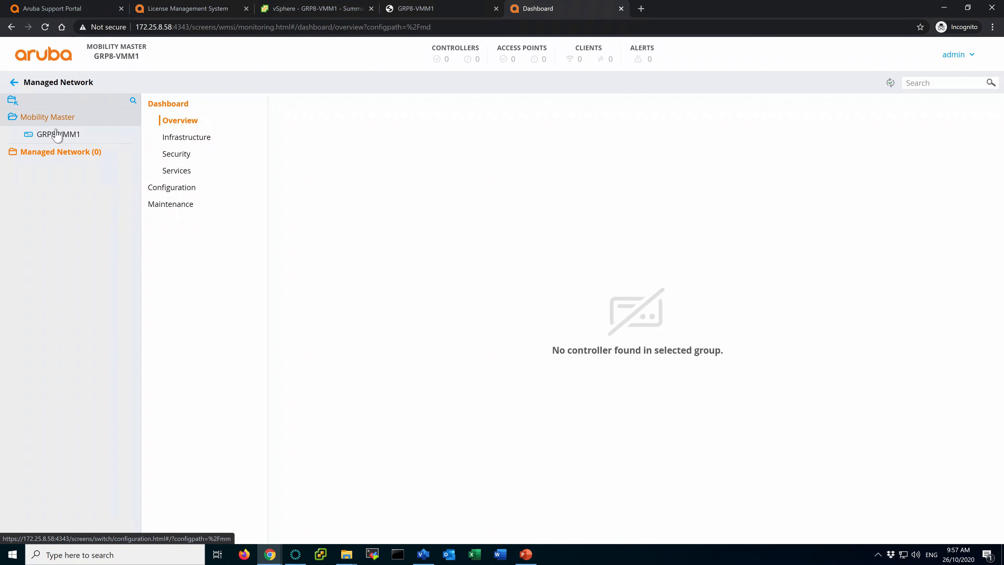
left_click(52, 123)
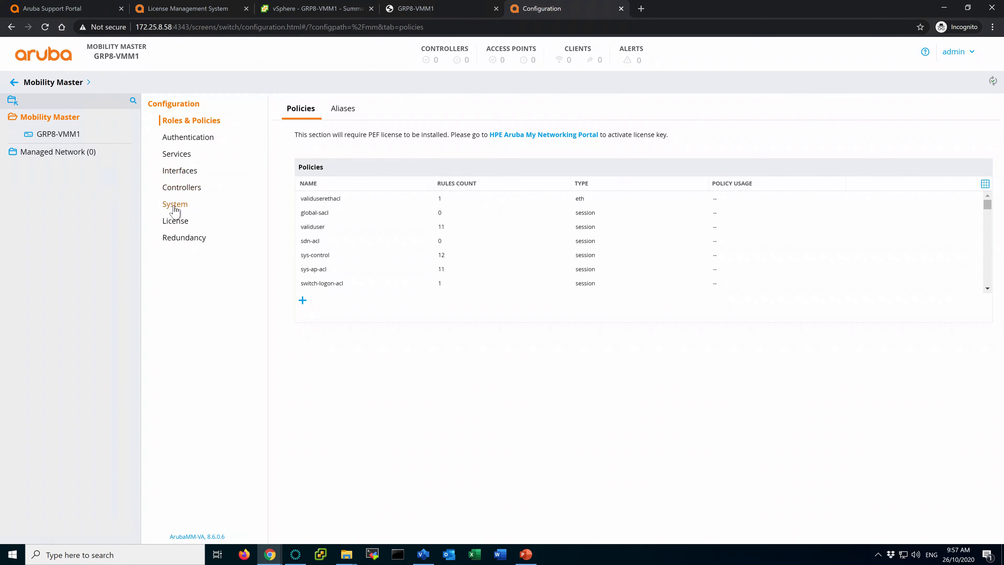
left_click(174, 204)
left_click(176, 222)
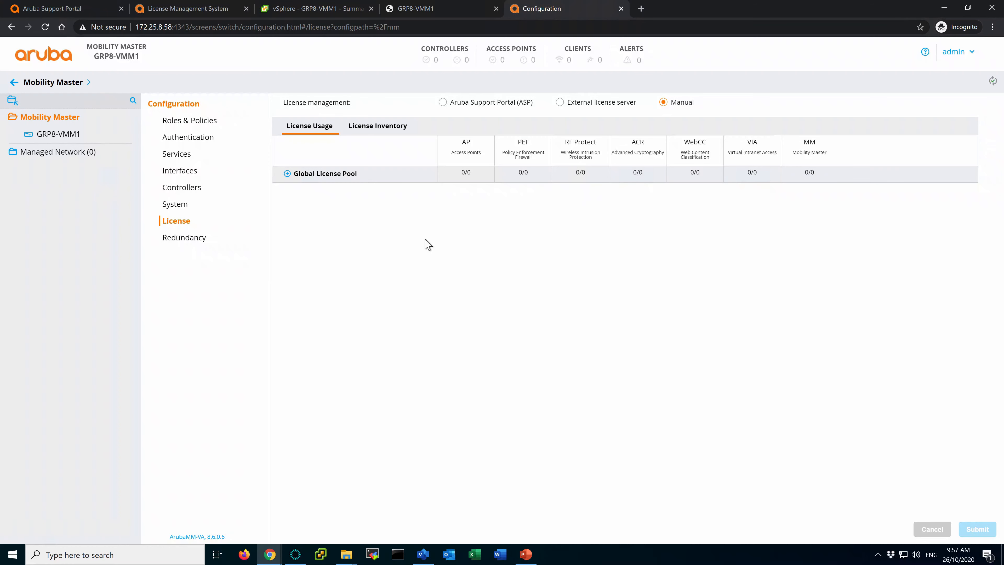
Point licensing to external server 192.168.49.99, submit, and deploy the pending changes.
left_click(560, 103)
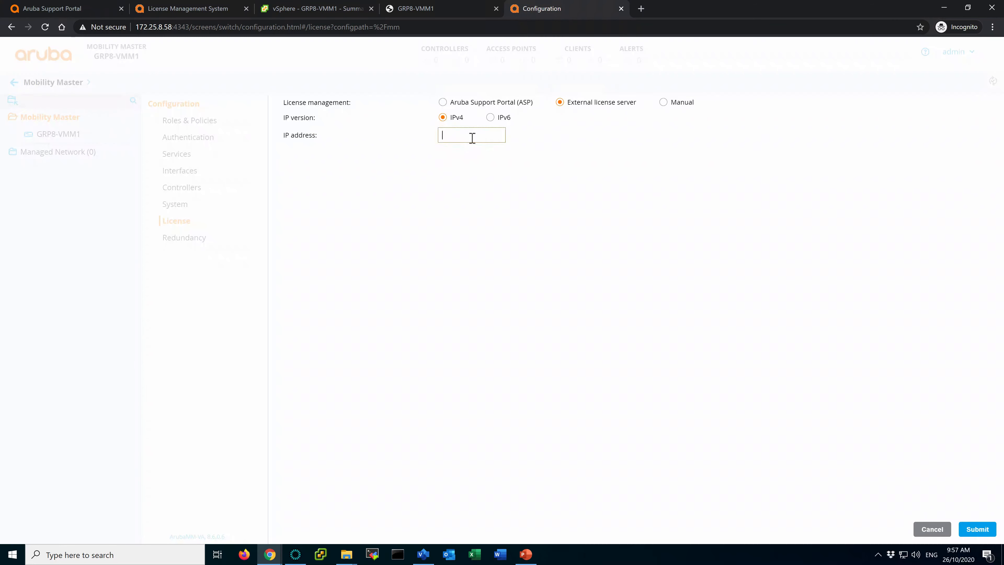
type("192.168.49.i999")
left_click(983, 528)
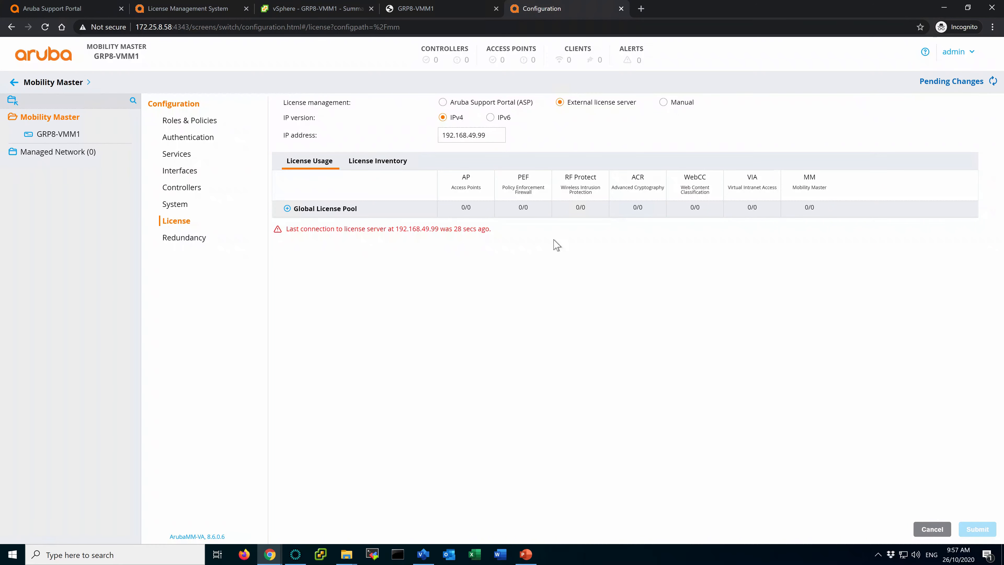
left_click(951, 81)
left_click(667, 174)
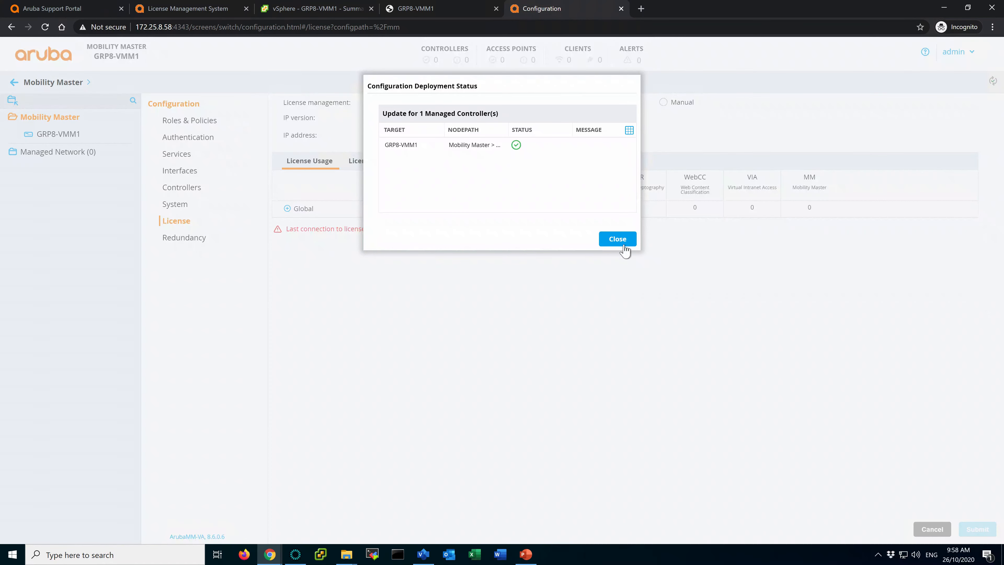
left_click(618, 241)
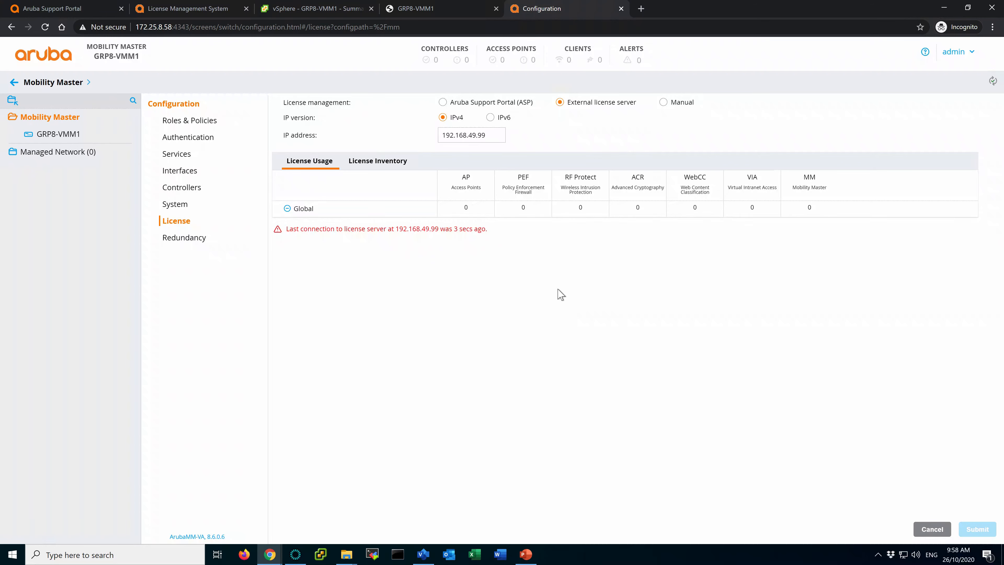
Check the License Inventory, then return to the license usage summary.
left_click(382, 166)
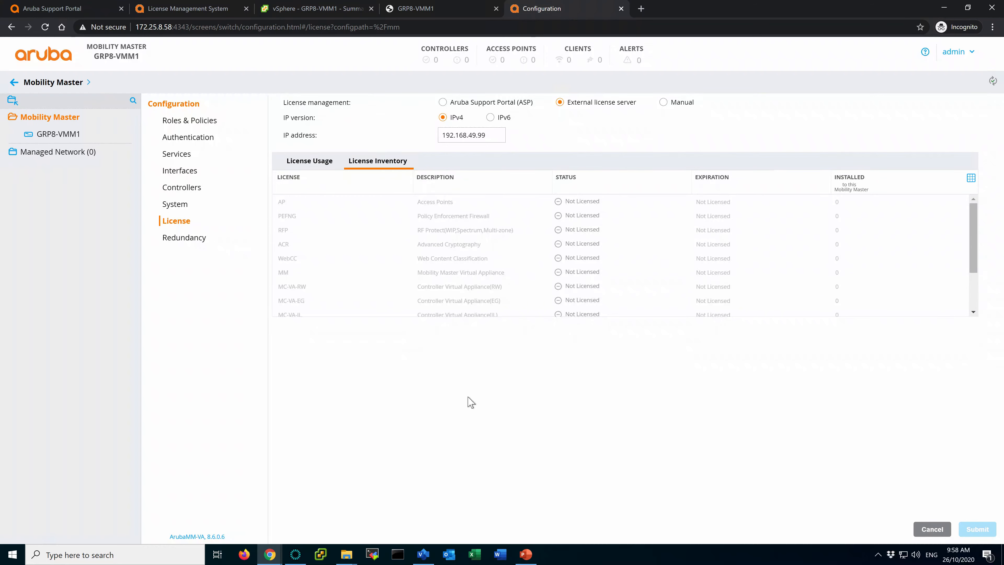
scroll(589, 282, "down", 2)
scroll(589, 282, "up", 2)
left_click(292, 164)
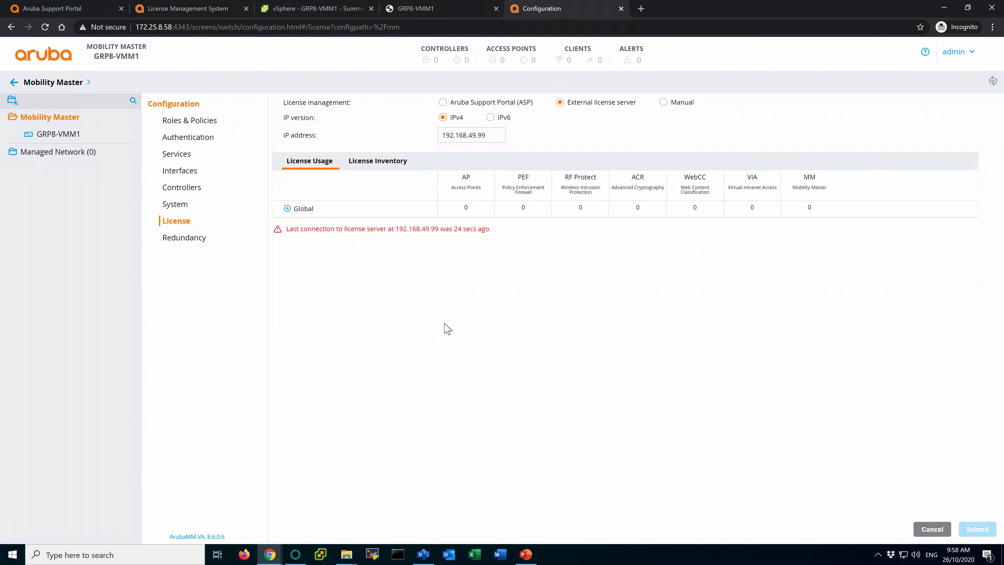